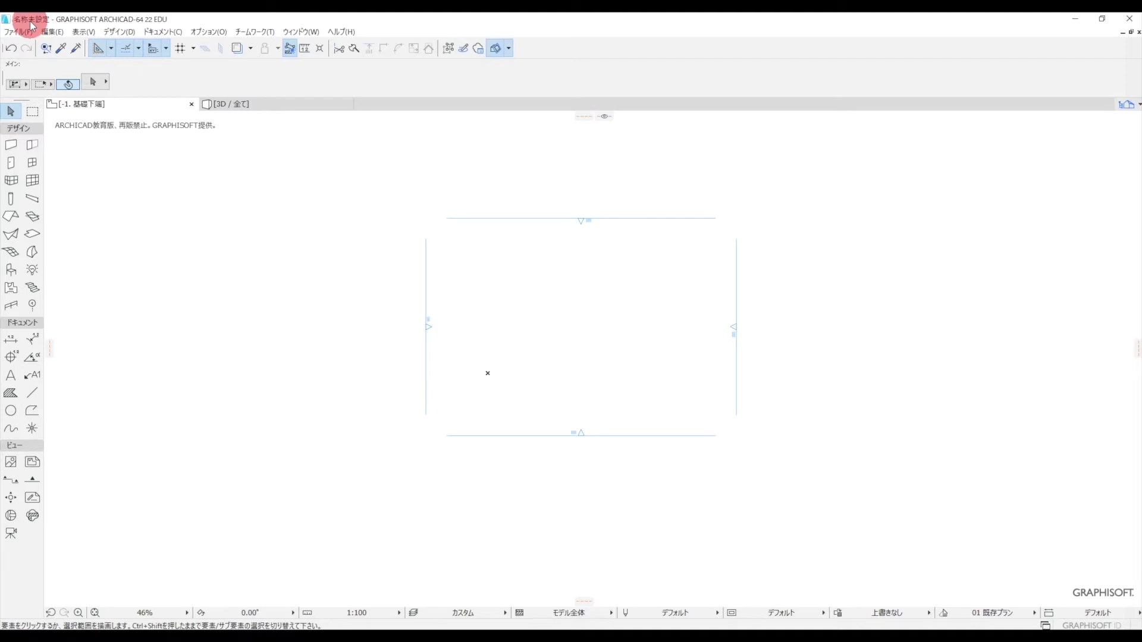
Keep the -1. 基礎下端 floor shown and choose sample_site.dwg to merge.
{"action": "right_click", "coordinate": [140, 103]}
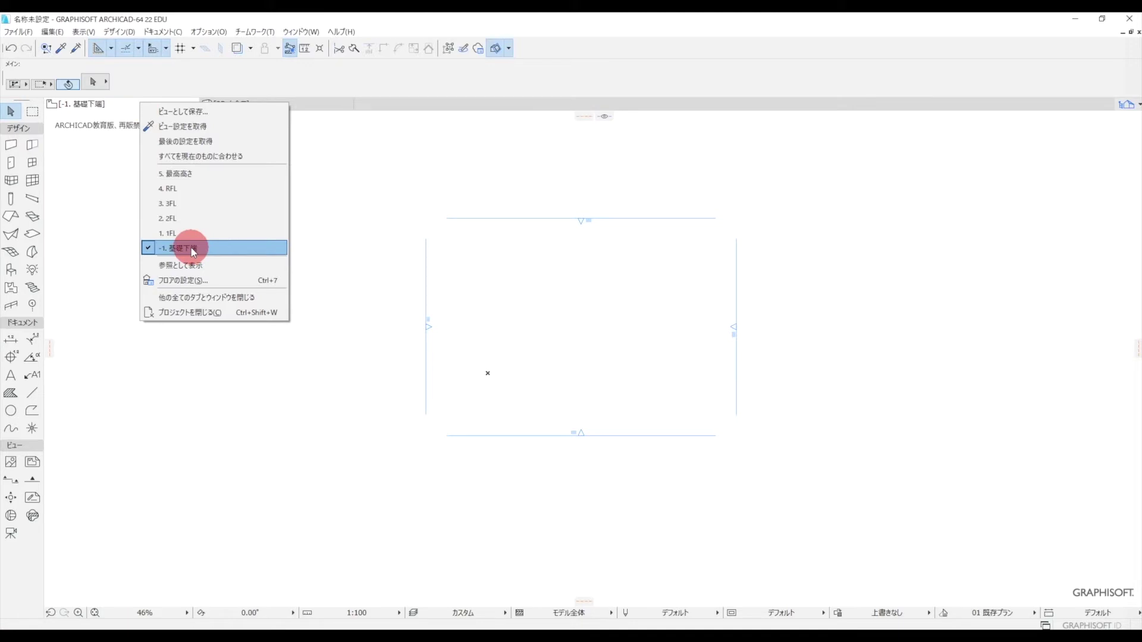
{"action": "left_click", "coordinate": [193, 250]}
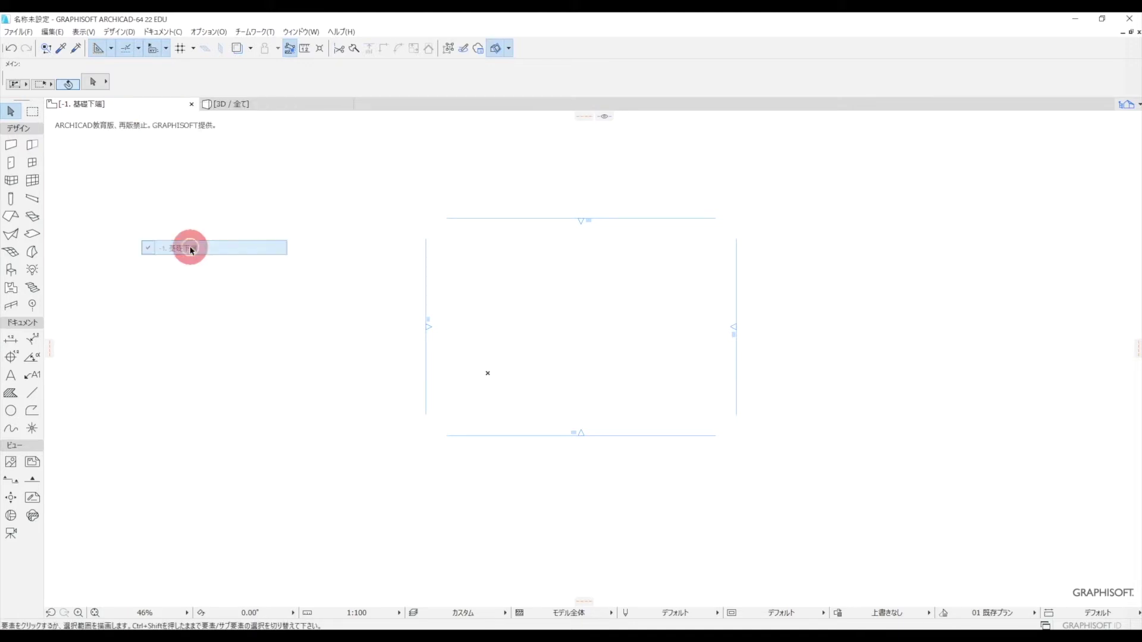
{"action": "left_click", "coordinate": [24, 32]}
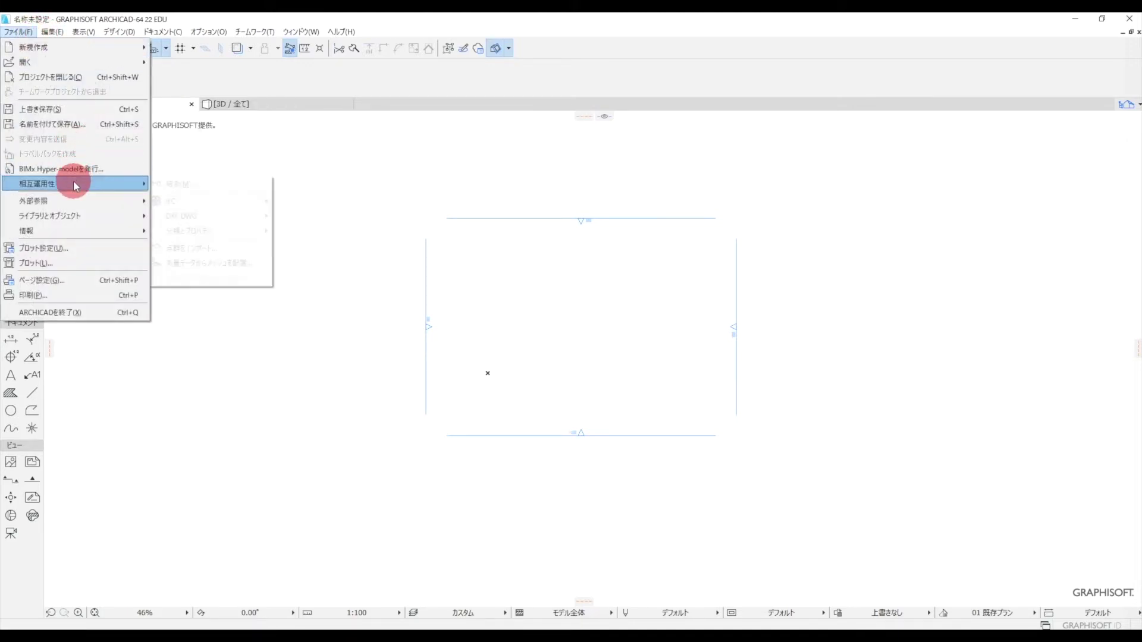
{"action": "left_click", "coordinate": [216, 181]}
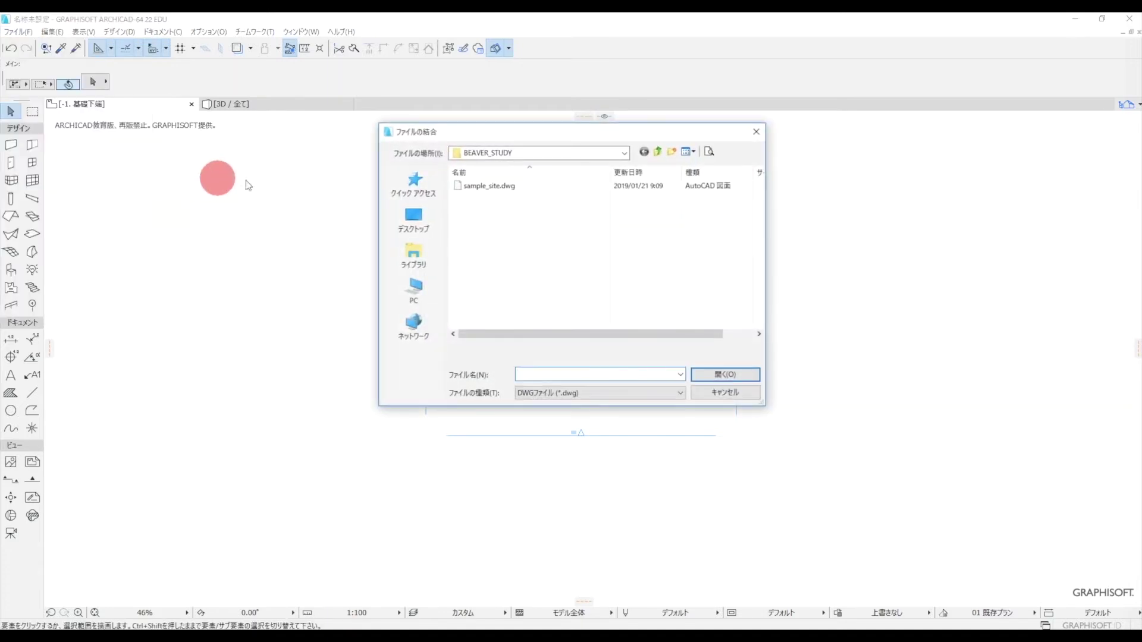
{"action": "left_click", "coordinate": [497, 186]}
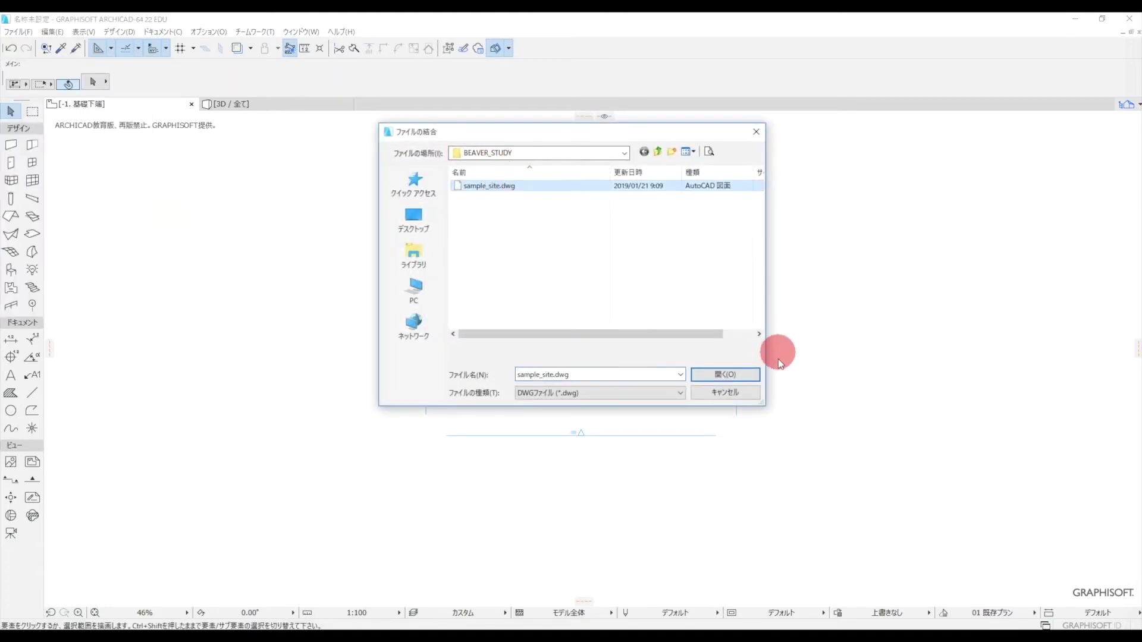
{"action": "left_click", "coordinate": [735, 375]}
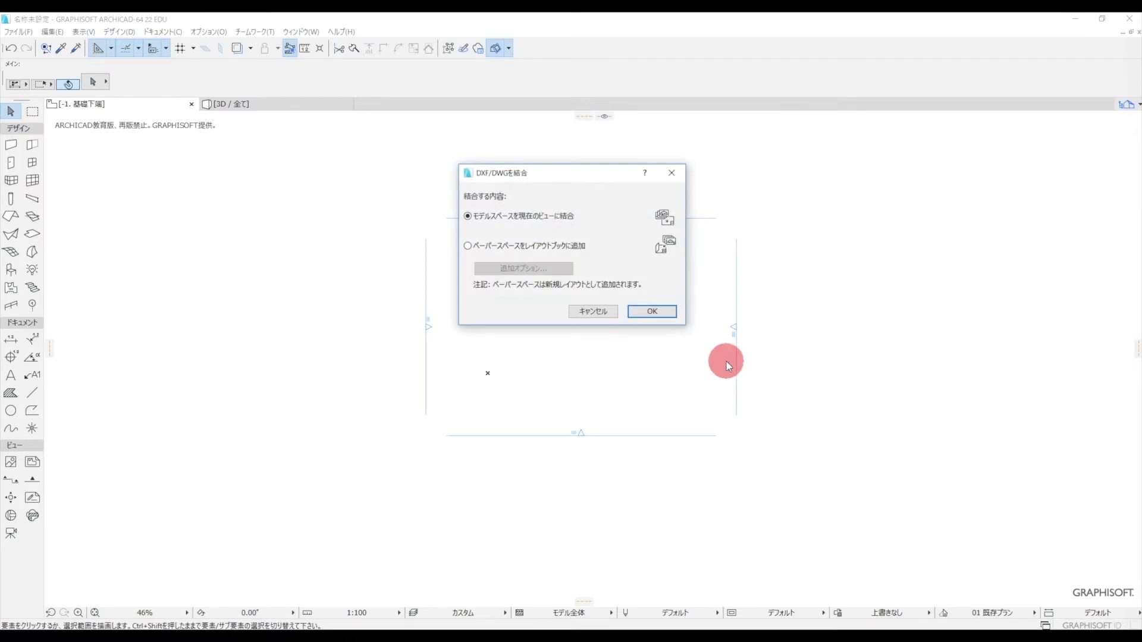
Merge the DWG model space into the current view at 1000 scale, accepting its layers.
{"action": "left_click", "coordinate": [651, 310]}
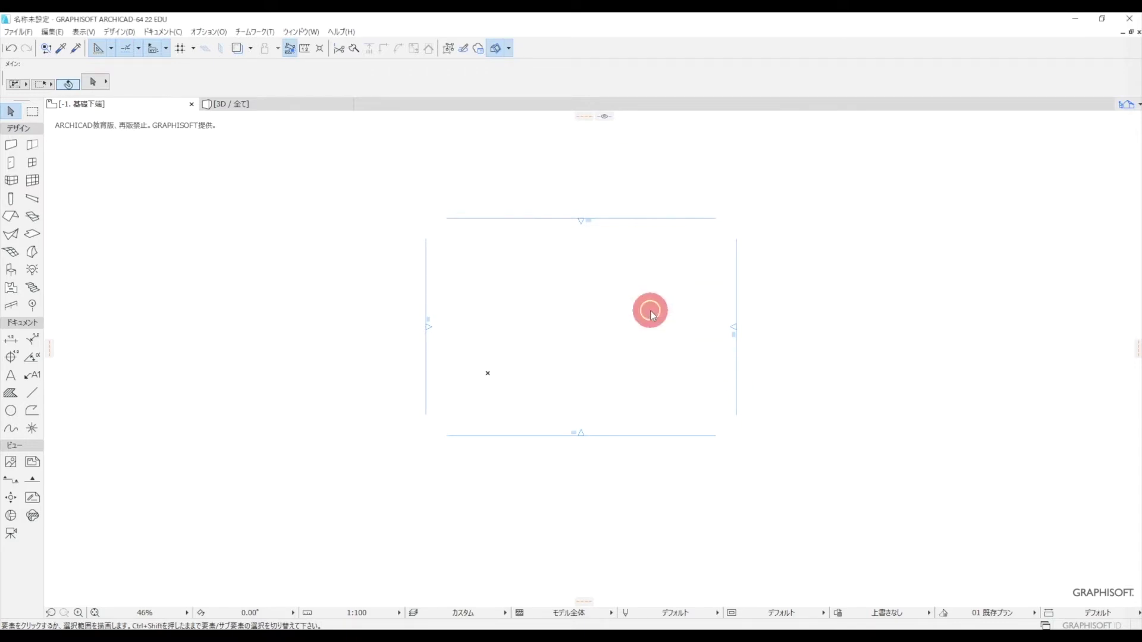
{"action": "type", "text": "1000"}
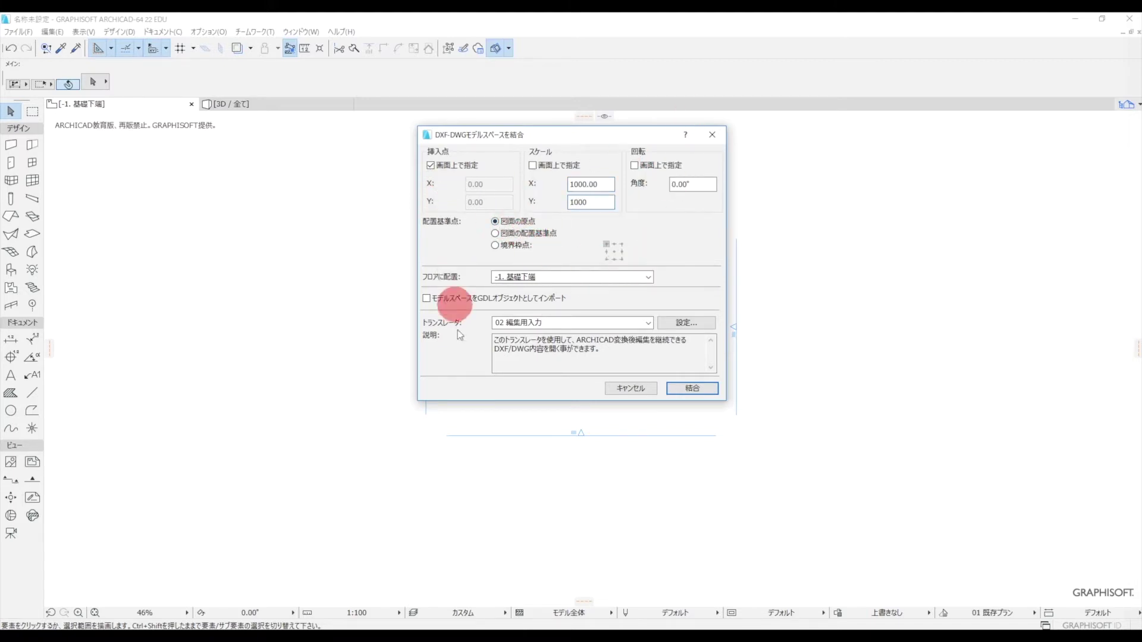
{"action": "left_click", "coordinate": [683, 383]}
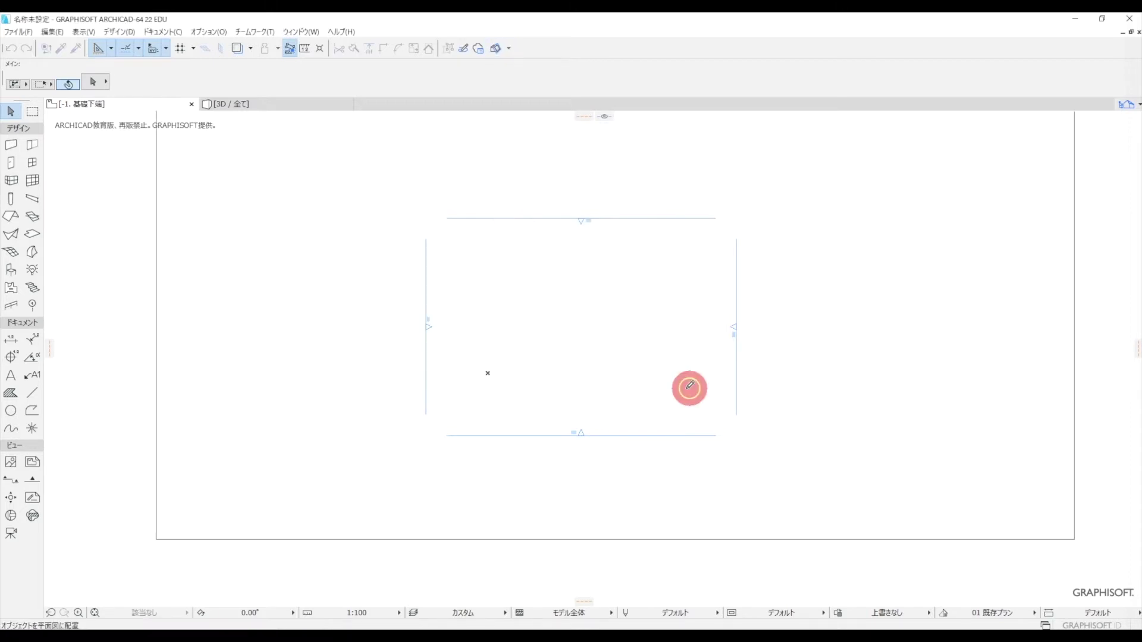
{"action": "scroll", "coordinate": [653, 466], "scroll_direction": "down", "scroll_amount": 3}
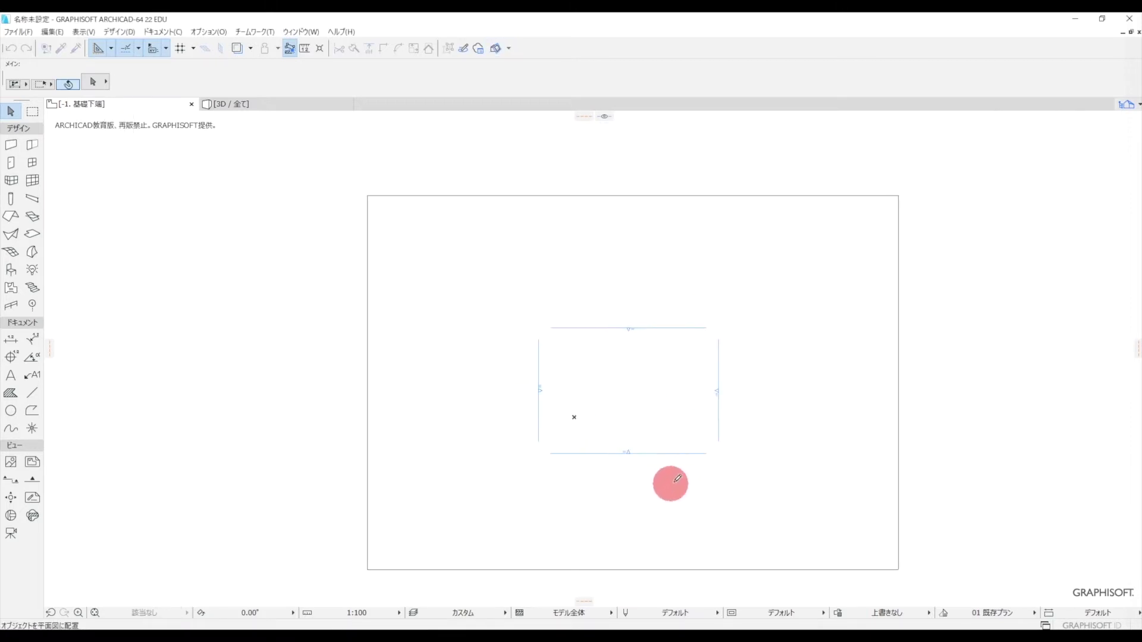
{"action": "left_click", "coordinate": [692, 489]}
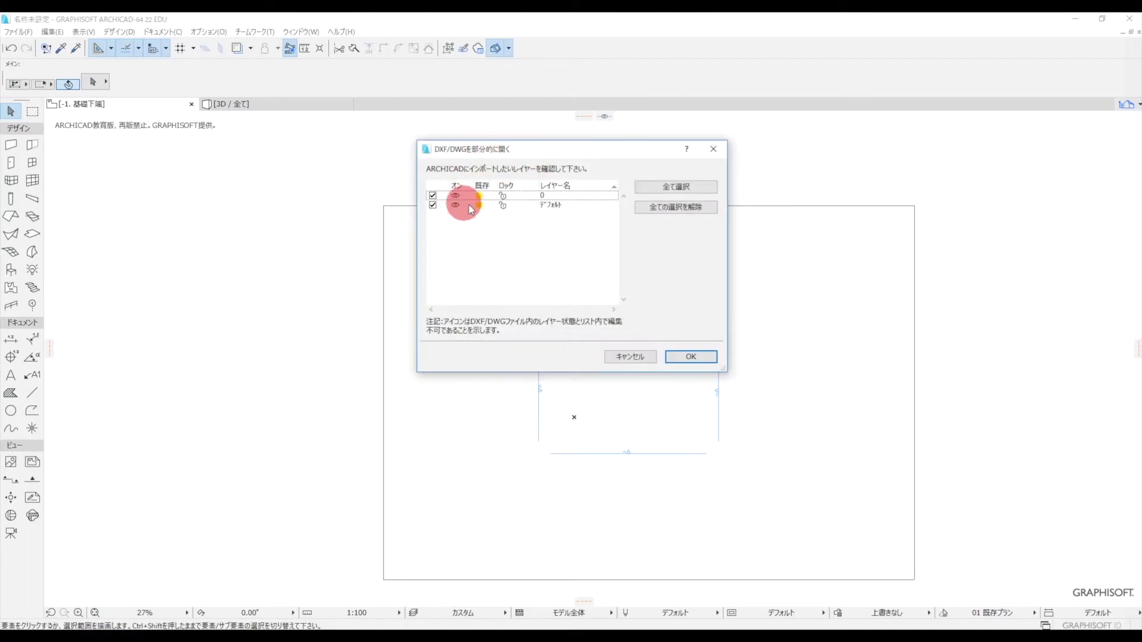
{"action": "left_click", "coordinate": [691, 359]}
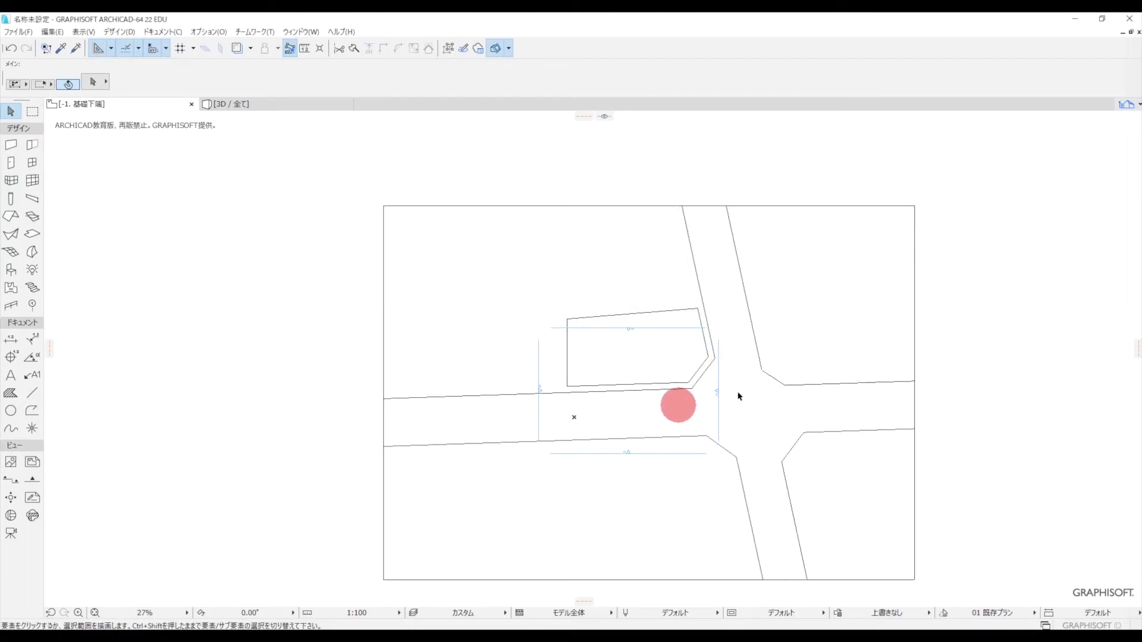
Move the whole imported site drawing so the building sits inside the elevation markers.
{"action": "scroll", "coordinate": [681, 294], "scroll_direction": "up", "scroll_amount": 2}
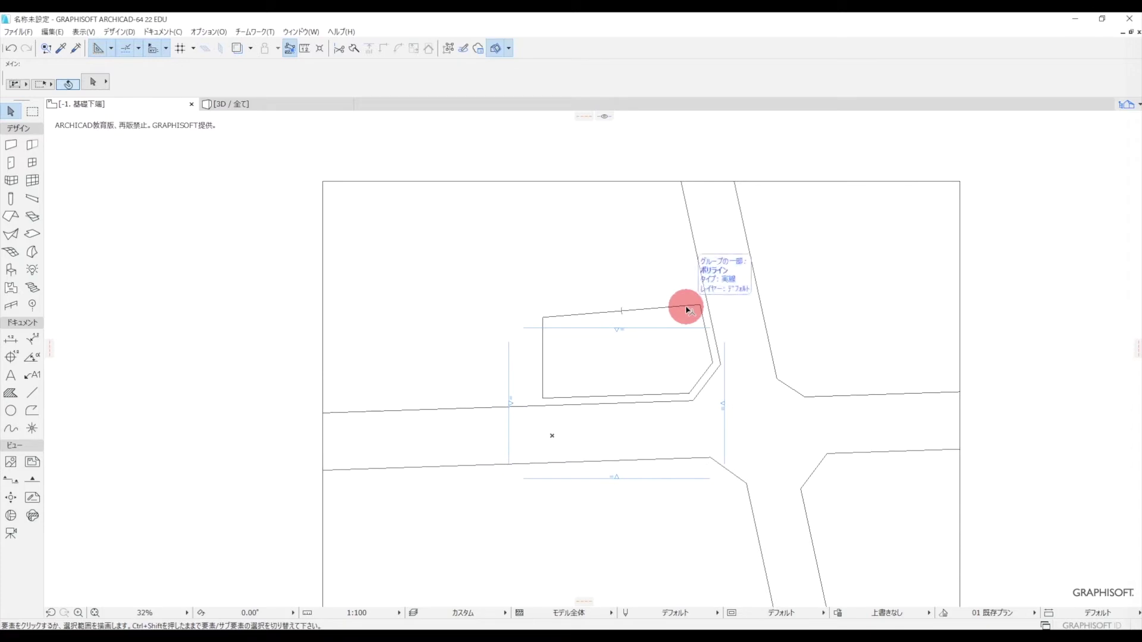
{"action": "left_click", "coordinate": [686, 310]}
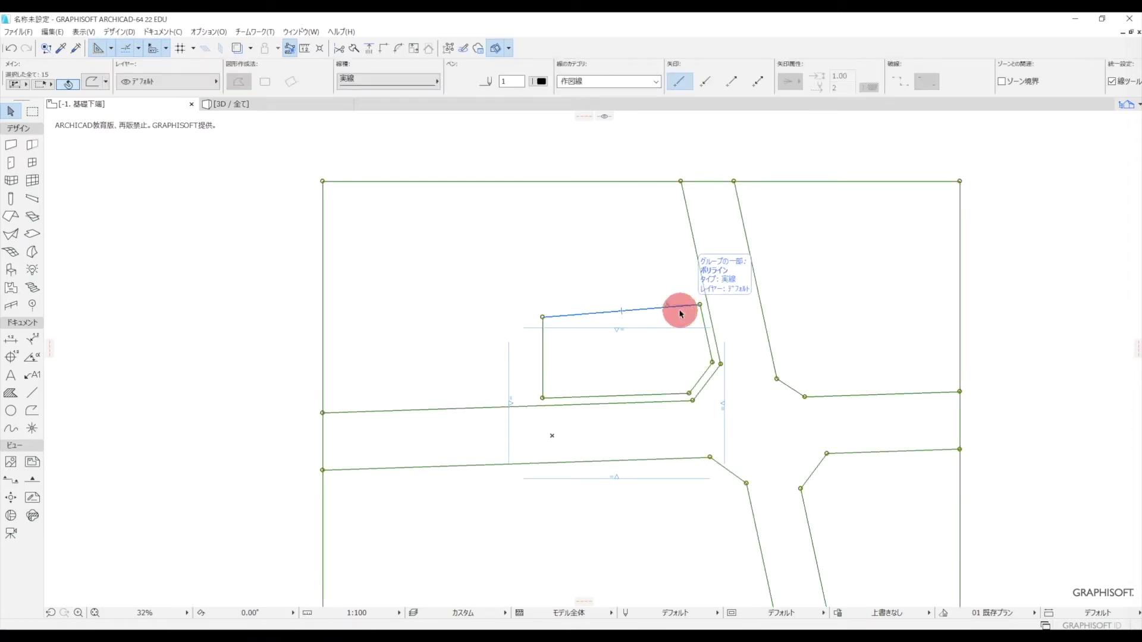
{"action": "left_click", "coordinate": [677, 309]}
{"action": "left_click", "coordinate": [663, 361]}
{"action": "middle_click_drag", "start_coordinate": [654, 367], "coordinate": [748, 361]}
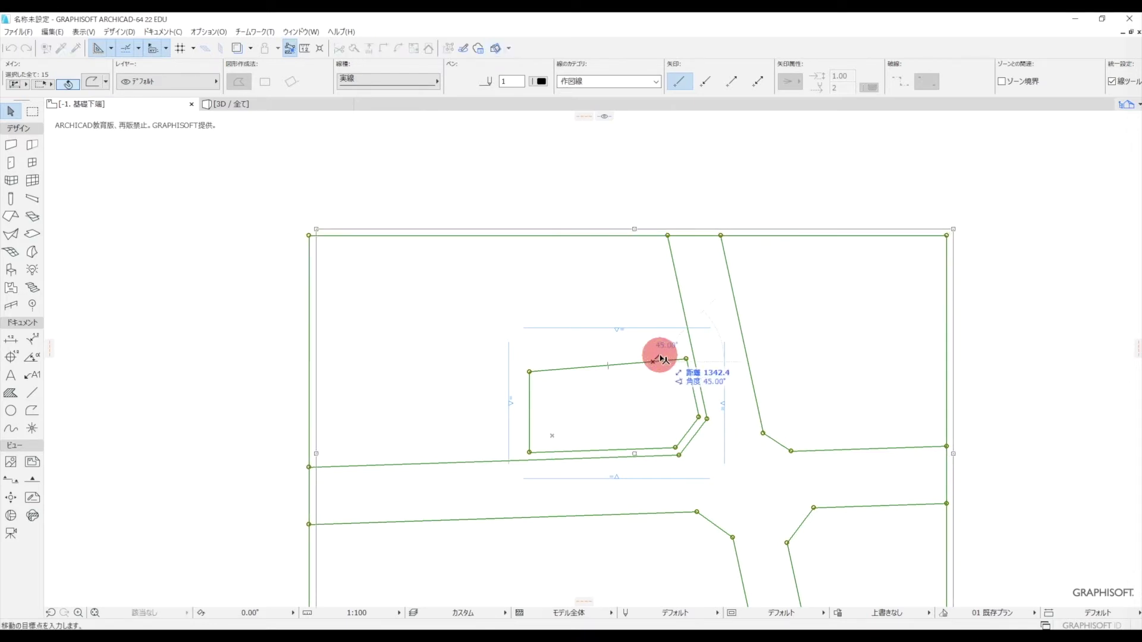
{"action": "left_click", "coordinate": [646, 219]}
{"action": "scroll", "coordinate": [479, 194], "scroll_direction": "down", "scroll_amount": 1}
{"action": "scroll", "coordinate": [480, 194], "scroll_direction": "down", "scroll_amount": 1}
{"action": "scroll", "coordinate": [672, 296], "scroll_direction": "up", "scroll_amount": 4}
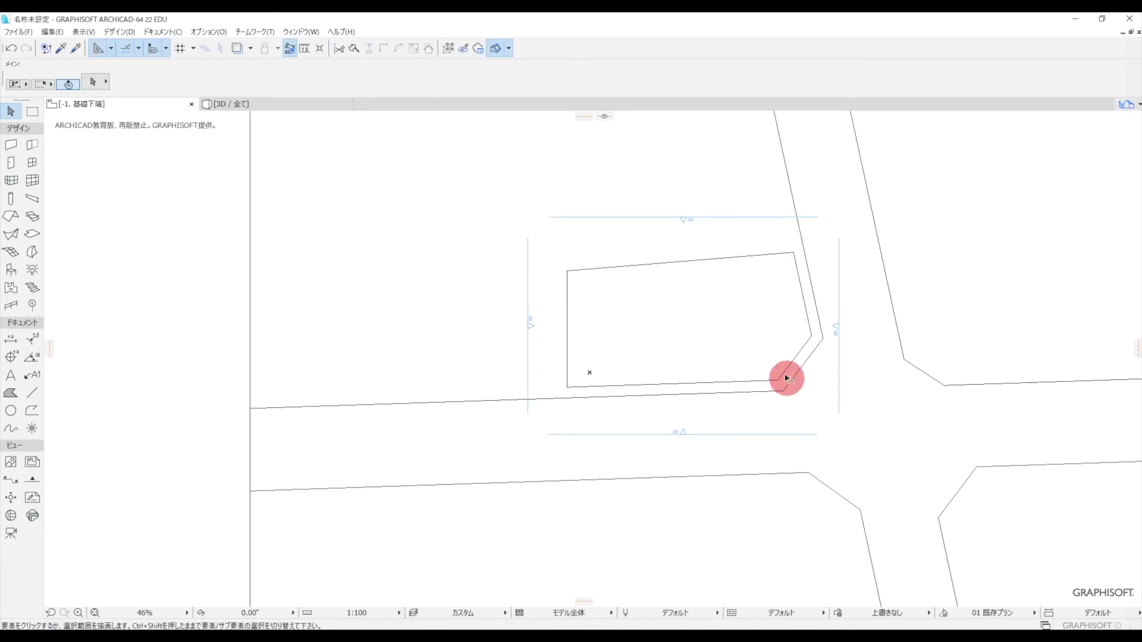
{"action": "scroll", "coordinate": [735, 351], "scroll_direction": "down", "scroll_amount": 3}
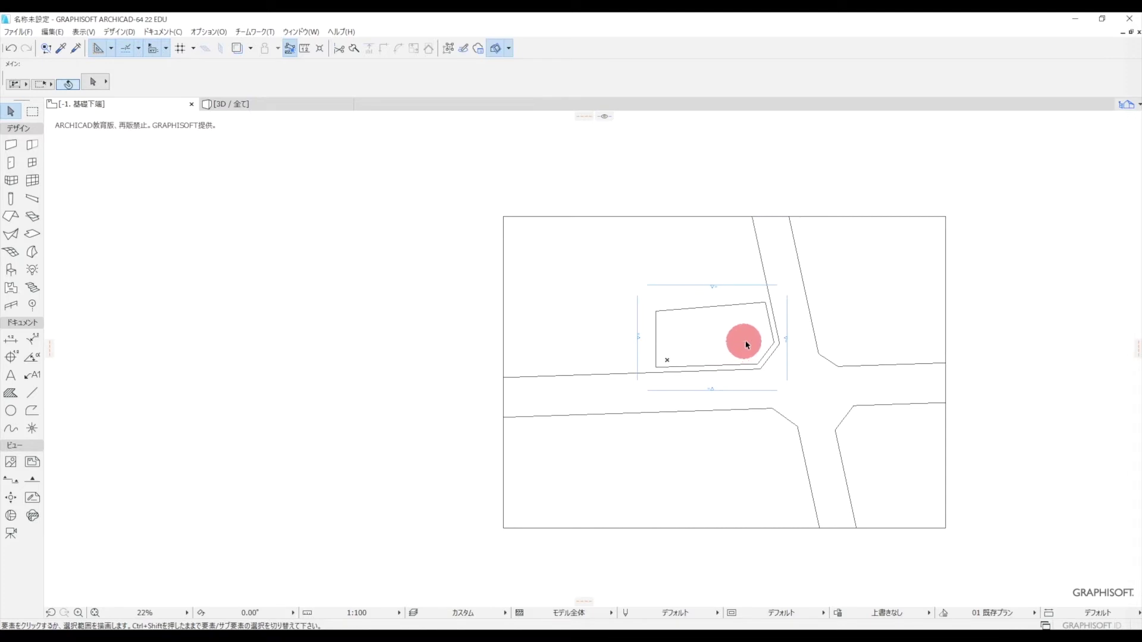
{"action": "middle_click_drag", "start_coordinate": [766, 345], "coordinate": [660, 341]}
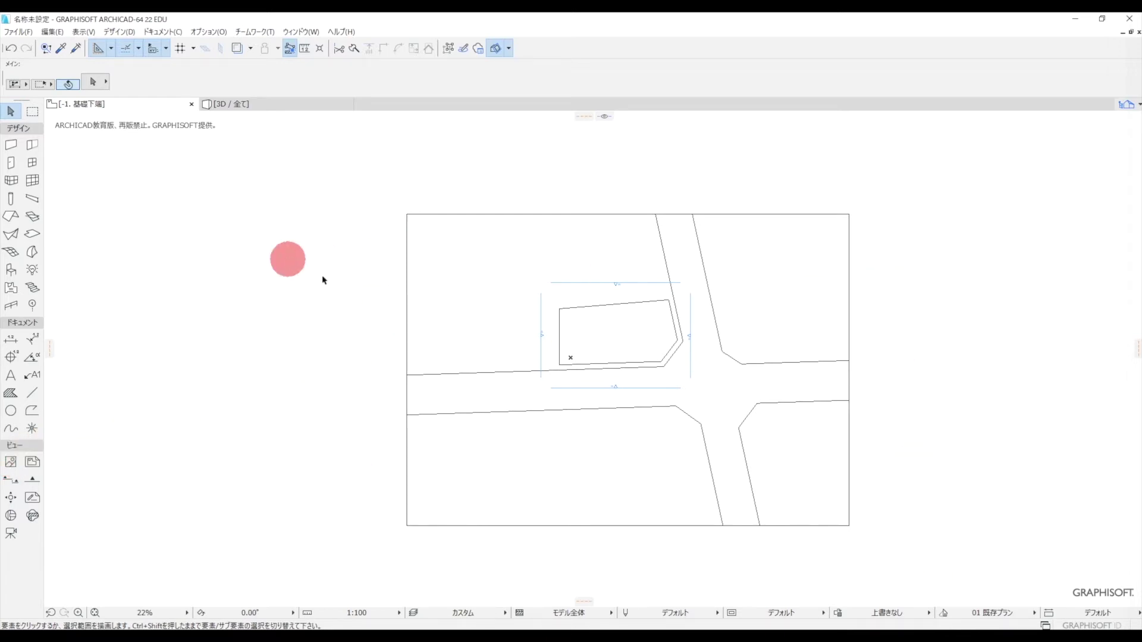
{"action": "scroll", "coordinate": [661, 310], "scroll_direction": "up", "scroll_amount": 1}
Set both Mesh tool default height fields to 300.0, keeping the 芝生 - 緑 surface.
{"action": "scroll", "coordinate": [661, 310], "scroll_direction": "up", "scroll_amount": 2}
{"action": "middle_click_drag", "start_coordinate": [615, 303], "coordinate": [549, 263]}
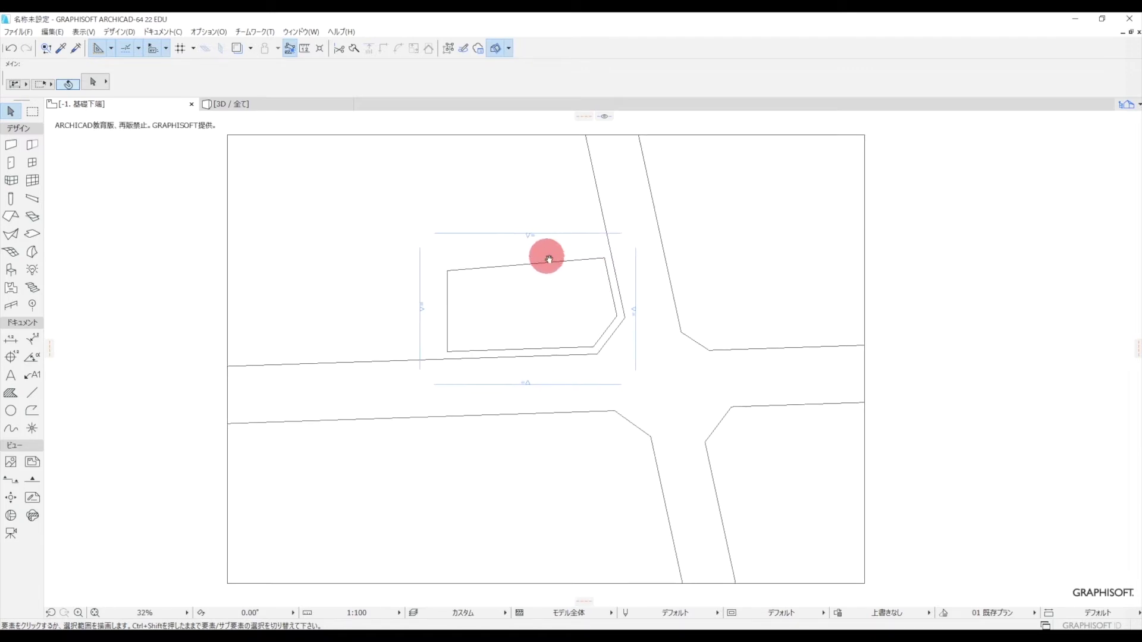
{"action": "double_click", "coordinate": [12, 255]}
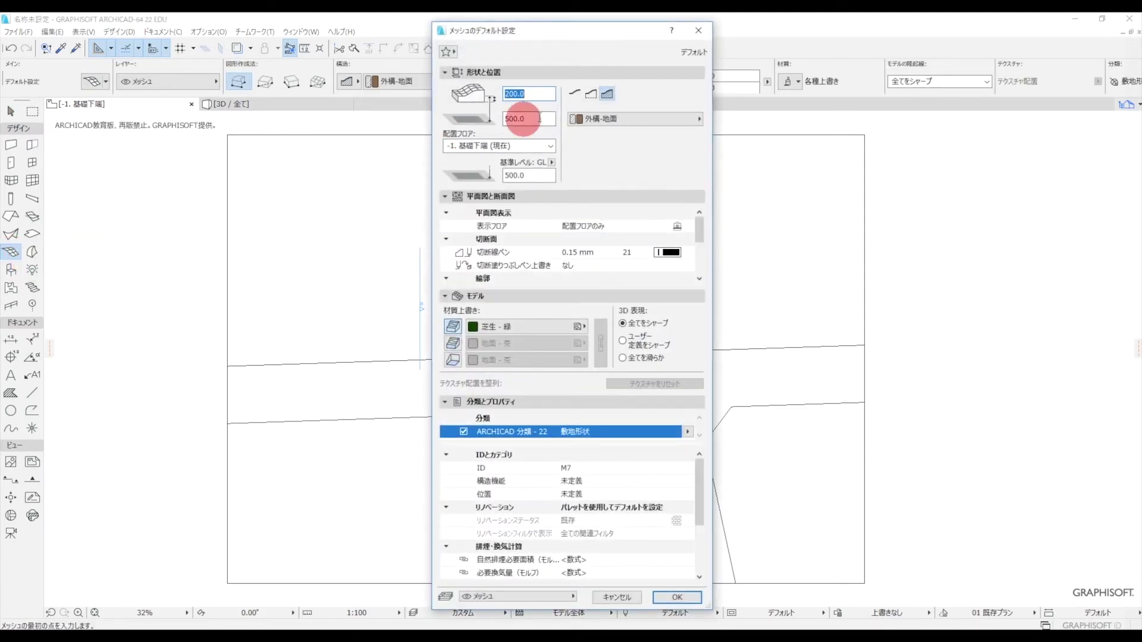
{"action": "type", "text": "30"}
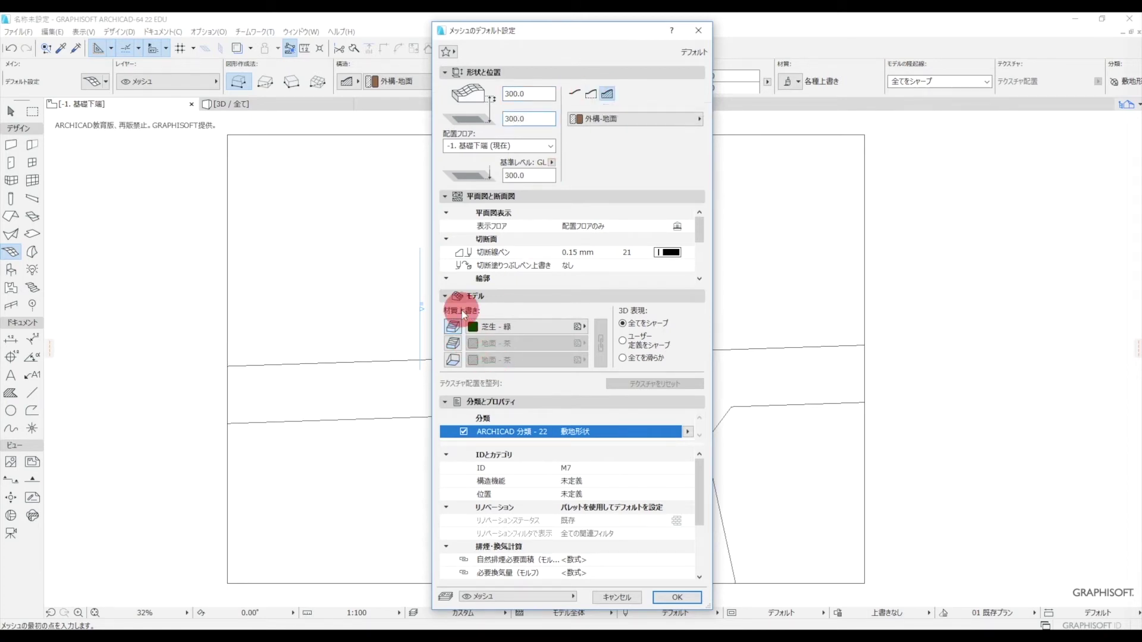
{"action": "key", "text": "Return"}
{"action": "scroll", "coordinate": [397, 243], "scroll_direction": "down", "scroll_amount": 1}
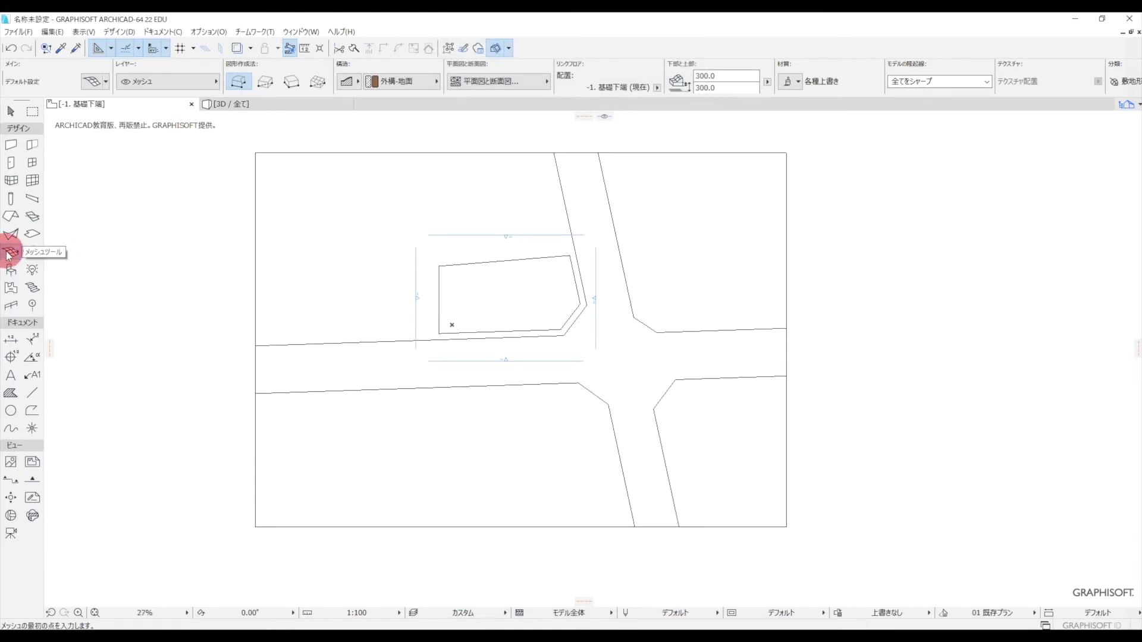
Draw a rectangular mesh from the site's top-left corner to a point on its right edge.
{"action": "left_click", "coordinate": [269, 80]}
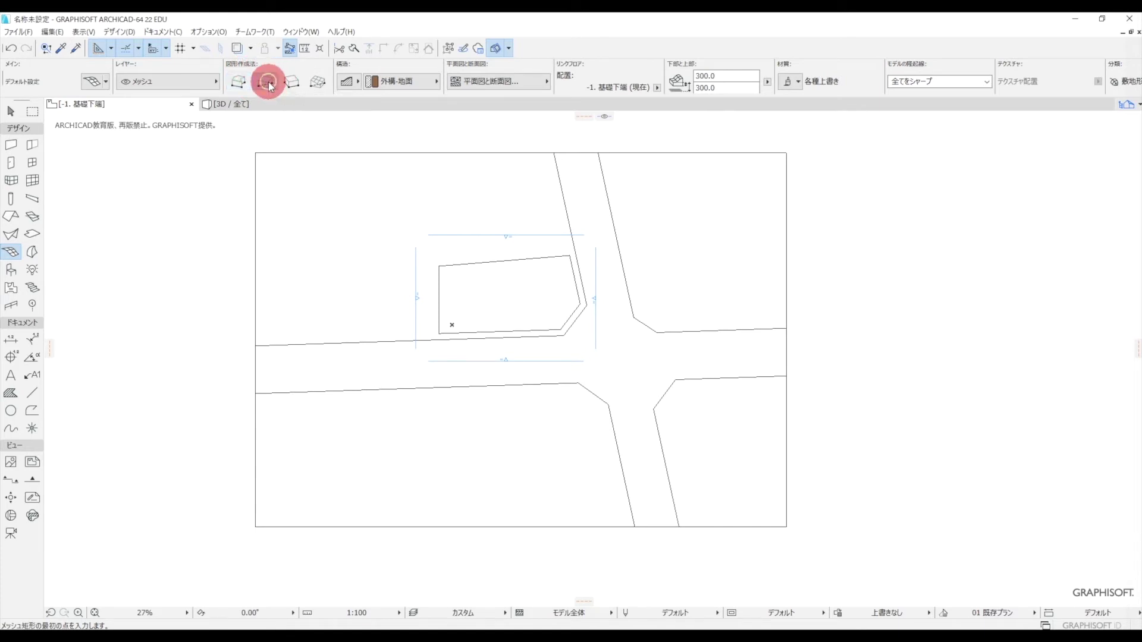
{"action": "left_click", "coordinate": [255, 153]}
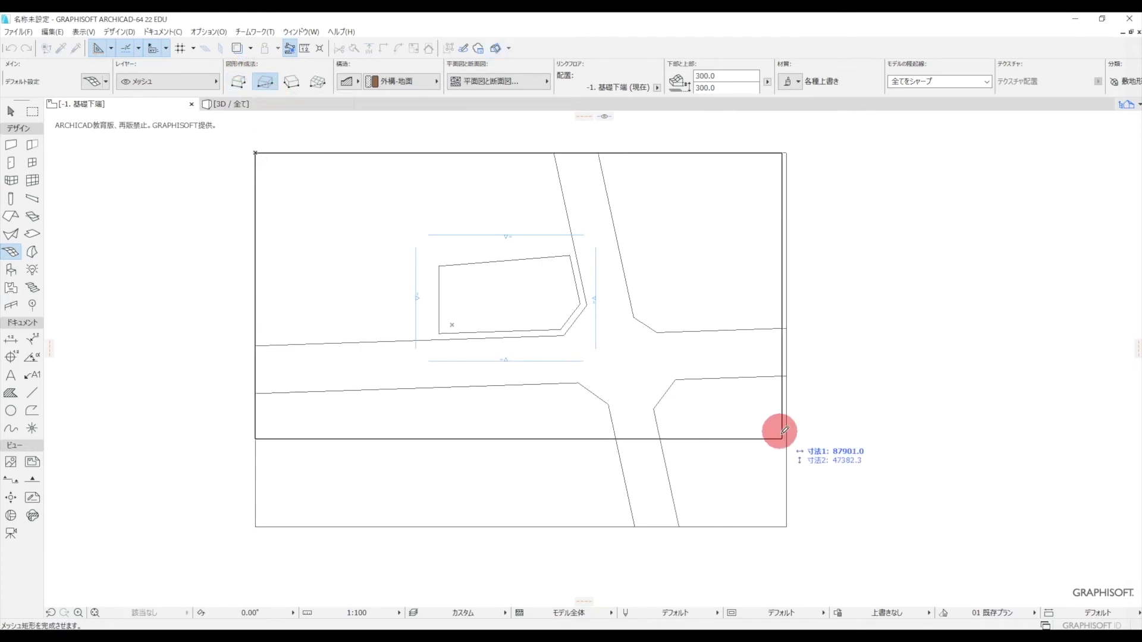
{"action": "left_click", "coordinate": [787, 526]}
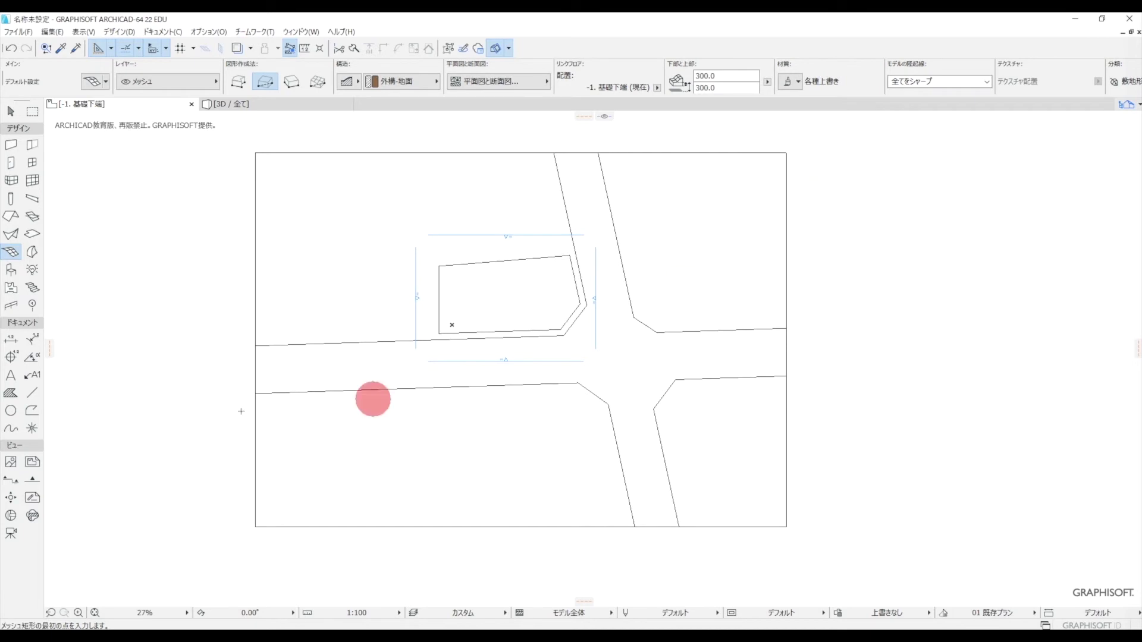
Change the mesh defaults to 200.0 and 500.0 heights and use the Polygon method.
{"action": "double_click", "coordinate": [10, 254]}
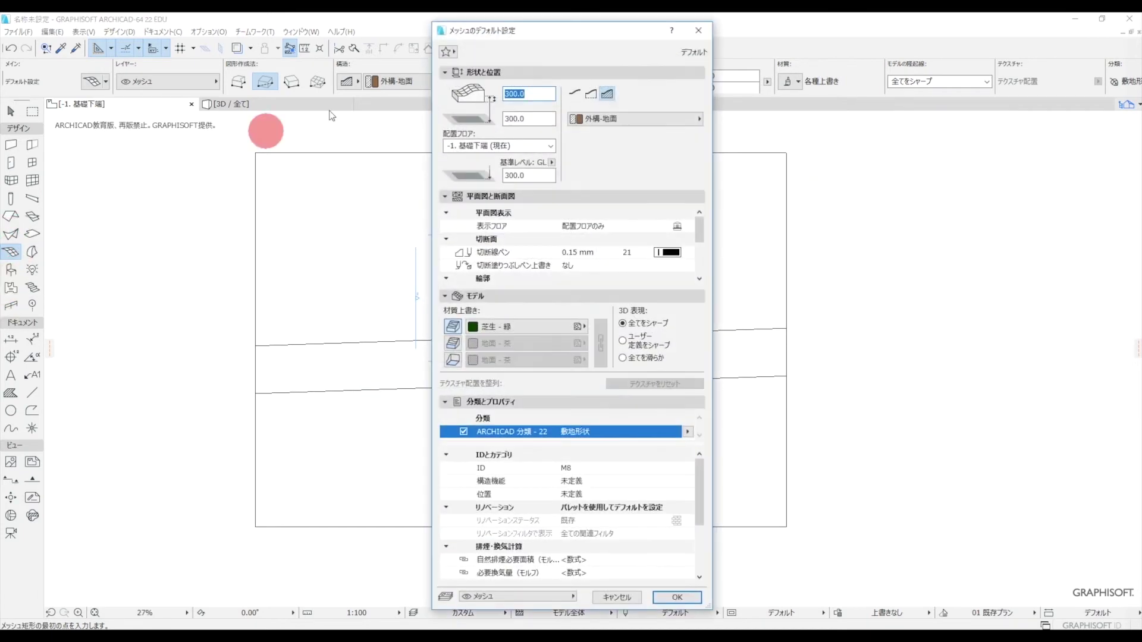
{"action": "type", "text": "200"}
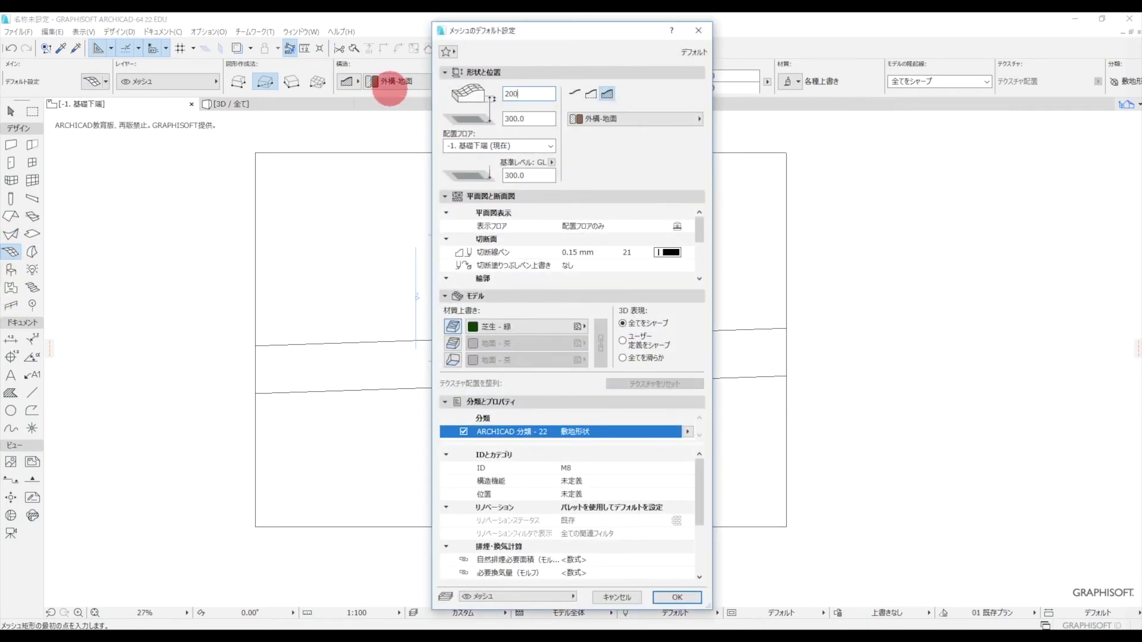
{"action": "key", "text": "Tab"}
{"action": "type", "text": "500"}
{"action": "key", "text": "Tab"}
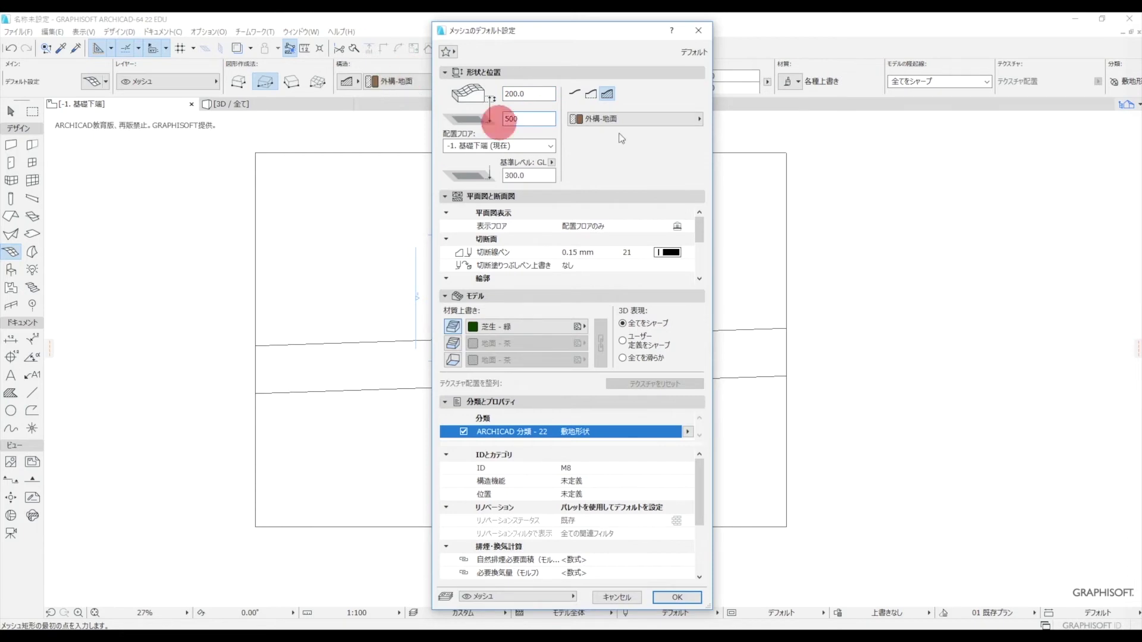
{"action": "left_click", "coordinate": [672, 596]}
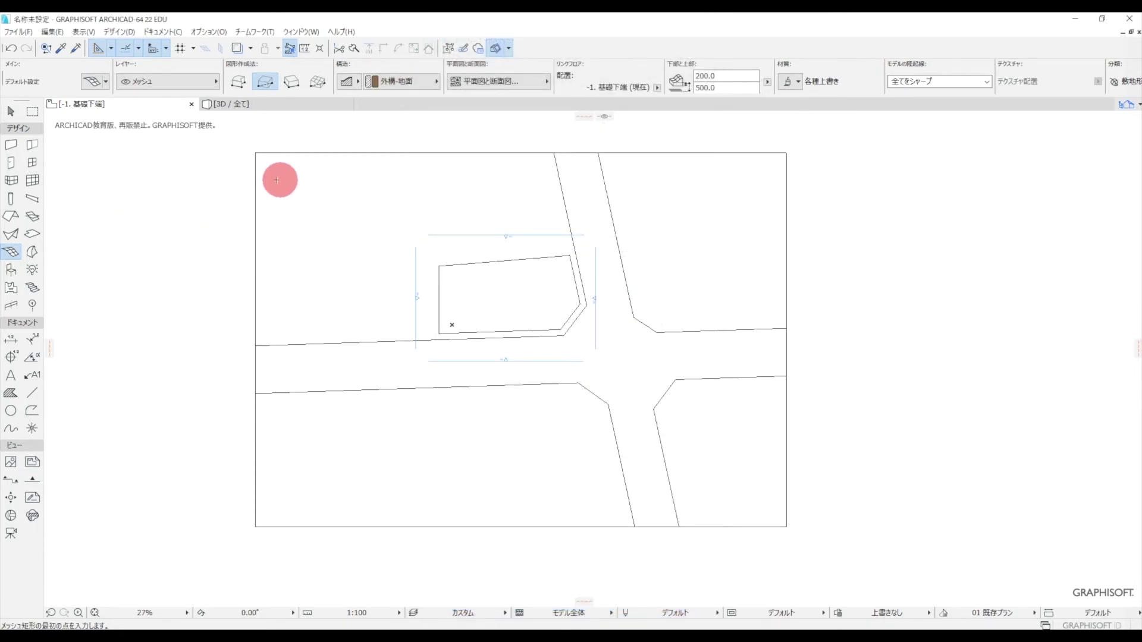
{"action": "left_click", "coordinate": [238, 86]}
Trace the upper-left grass mesh from the site's top-left corner along the road edges.
{"action": "scroll", "coordinate": [476, 191], "scroll_direction": "up", "scroll_amount": 1}
{"action": "scroll", "coordinate": [462, 211], "scroll_direction": "up", "scroll_amount": 1}
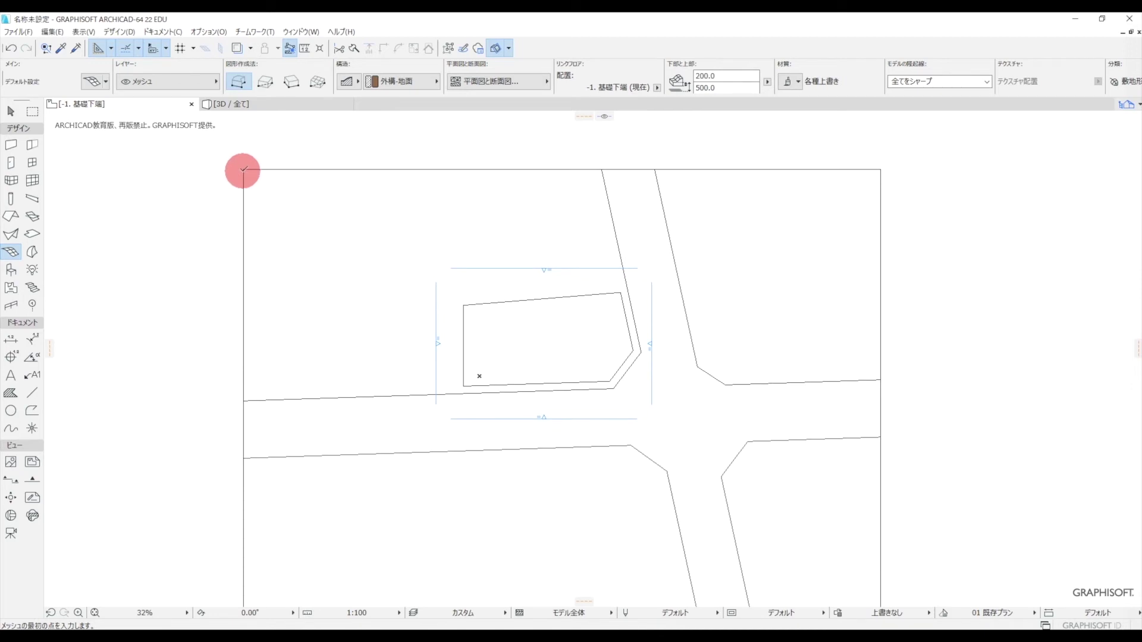
{"action": "left_click", "coordinate": [243, 169]}
{"action": "left_click", "coordinate": [244, 399]}
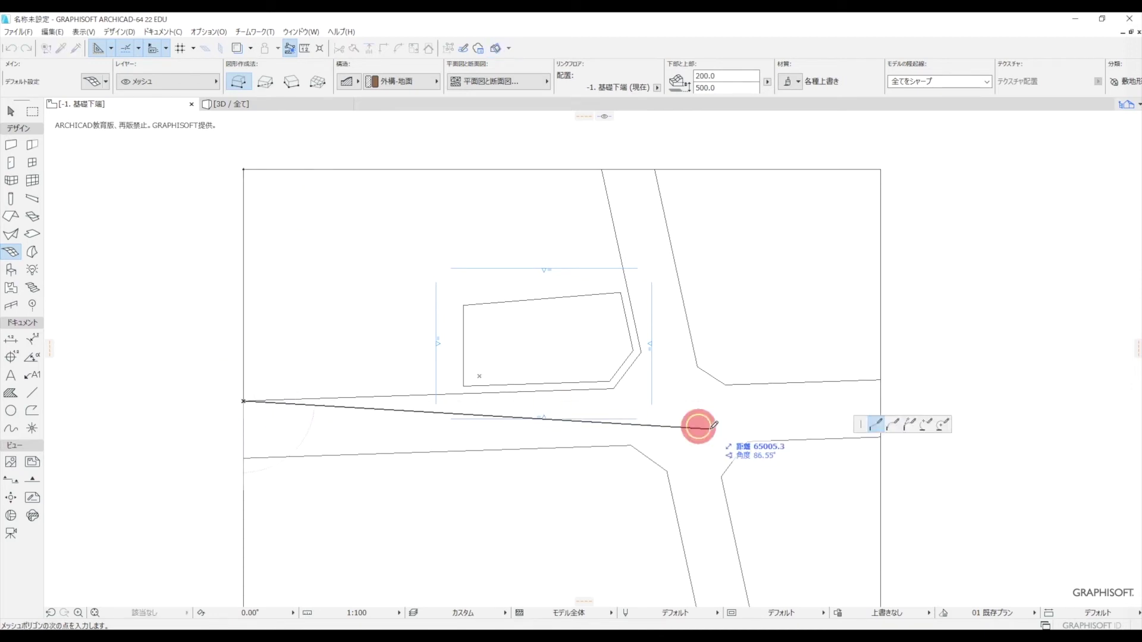
{"action": "left_click", "coordinate": [613, 388]}
{"action": "left_click", "coordinate": [641, 352]}
{"action": "left_click", "coordinate": [604, 169]}
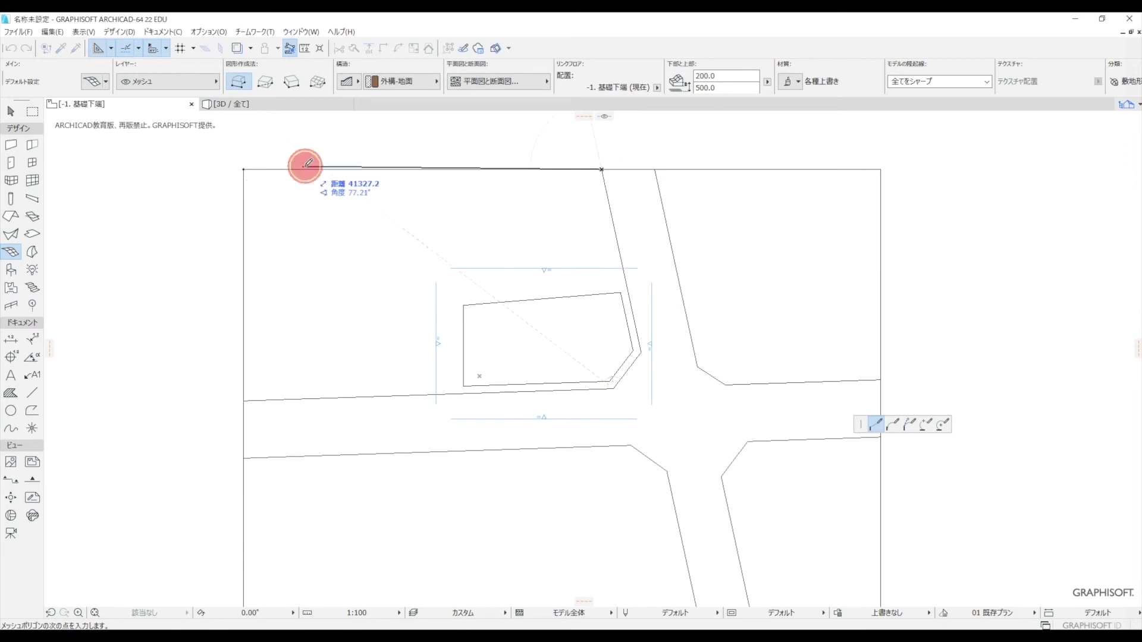
{"action": "left_click", "coordinate": [243, 170]}
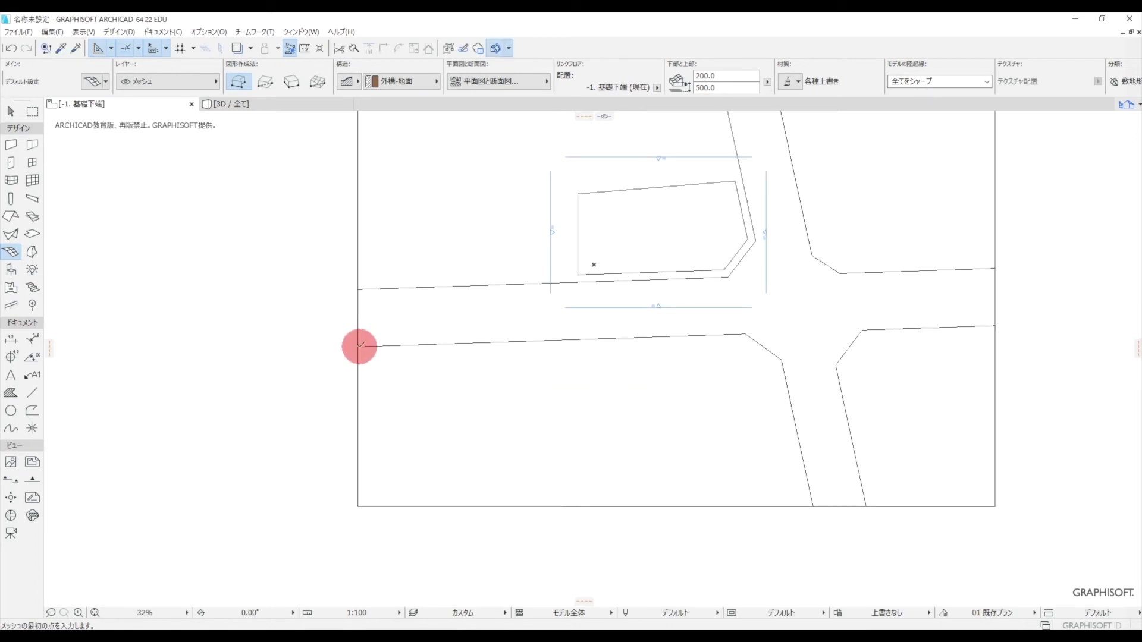
Trace the lower-left grass mesh between the road and the site's bottom boundary.
{"action": "left_click", "coordinate": [357, 346]}
{"action": "left_click", "coordinate": [743, 333]}
{"action": "left_click", "coordinate": [780, 360]}
{"action": "left_click", "coordinate": [812, 507]}
{"action": "left_click", "coordinate": [357, 506]}
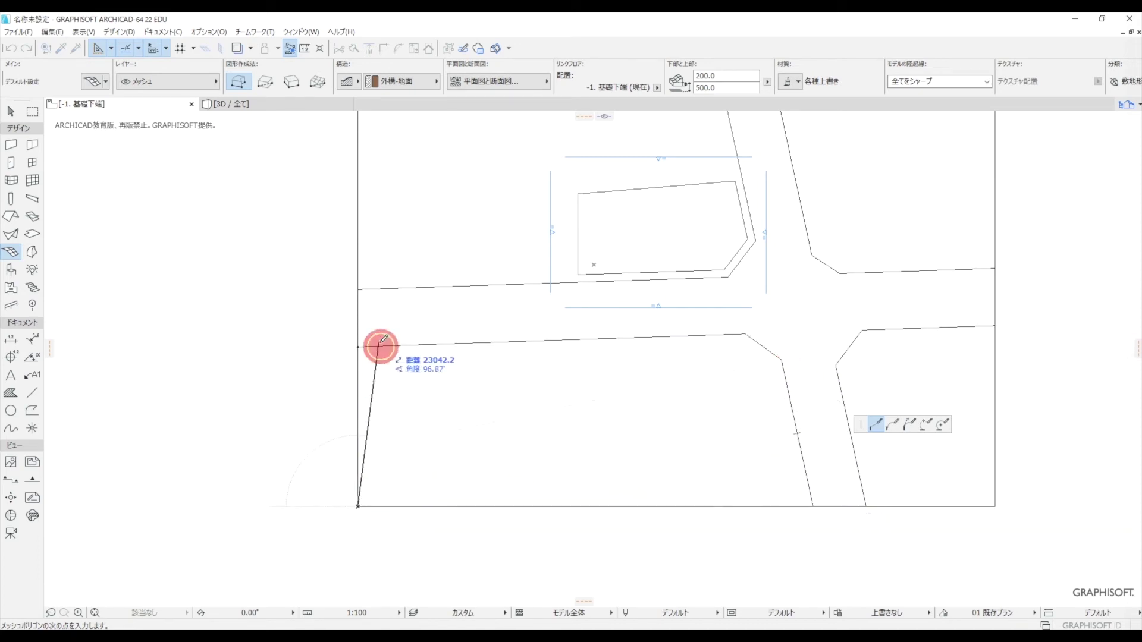
{"action": "left_click", "coordinate": [357, 346]}
Trace the lower-right grass mesh from the right edge to the bottom-right corner.
{"action": "left_click", "coordinate": [839, 316]}
{"action": "left_click", "coordinate": [708, 320]}
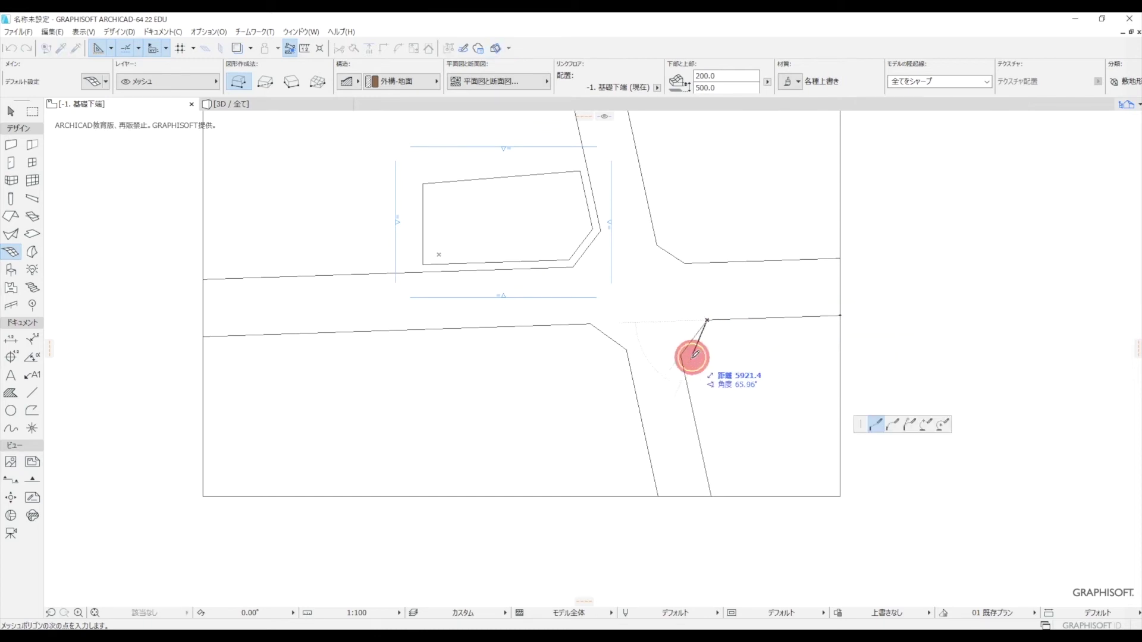
{"action": "left_click", "coordinate": [681, 355]}
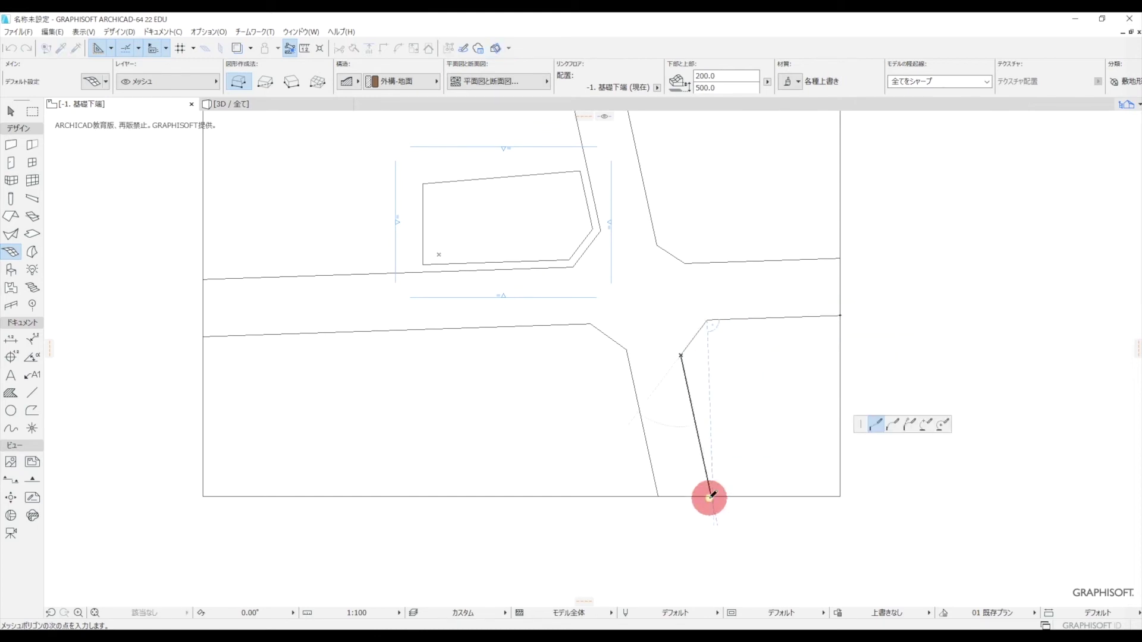
{"action": "left_click", "coordinate": [711, 495]}
{"action": "left_click", "coordinate": [839, 495]}
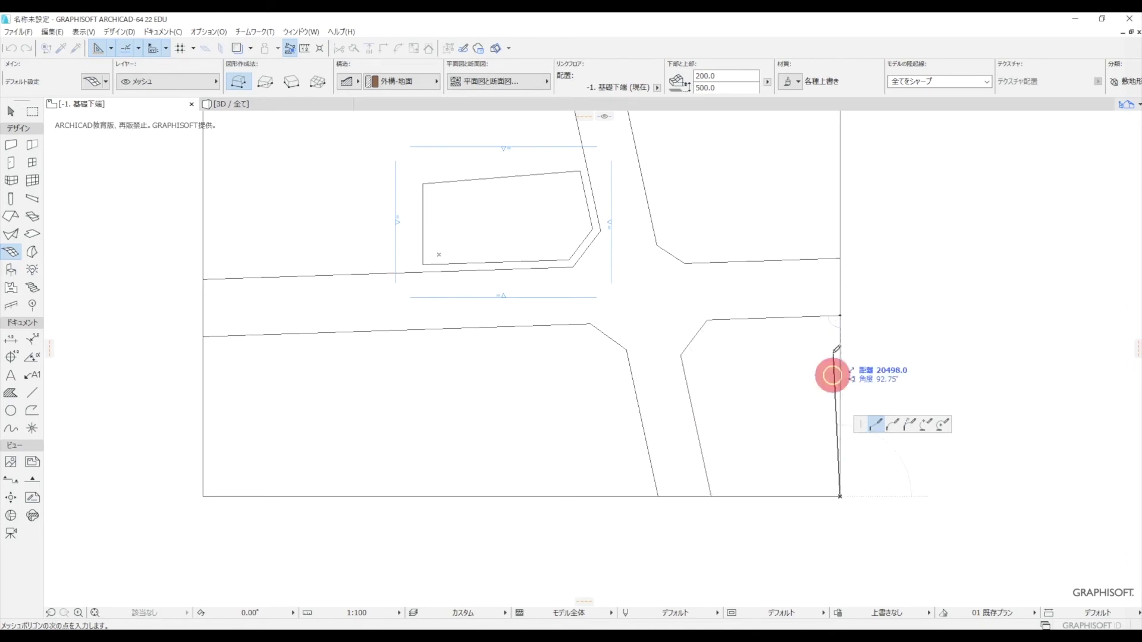
{"action": "left_click", "coordinate": [839, 316]}
Trace the upper-right grass mesh up to the site's top-right corner, then view it in 3D.
{"action": "middle_click_drag", "start_coordinate": [836, 314], "coordinate": [791, 409]}
{"action": "left_click", "coordinate": [796, 412]}
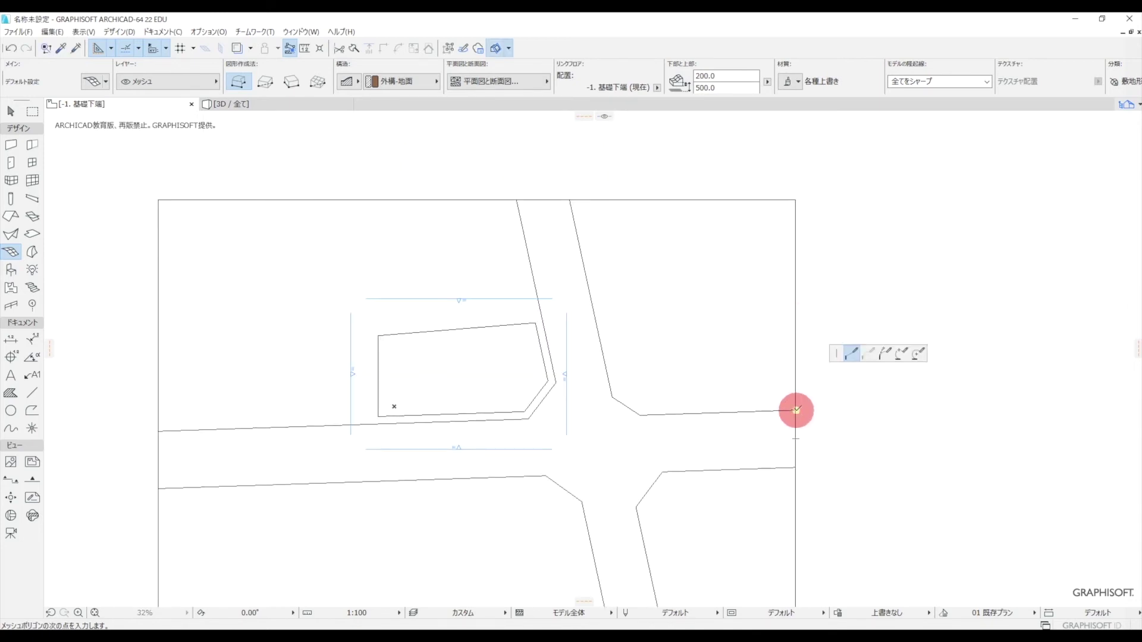
{"action": "left_click", "coordinate": [612, 397]}
{"action": "left_click", "coordinate": [569, 199]}
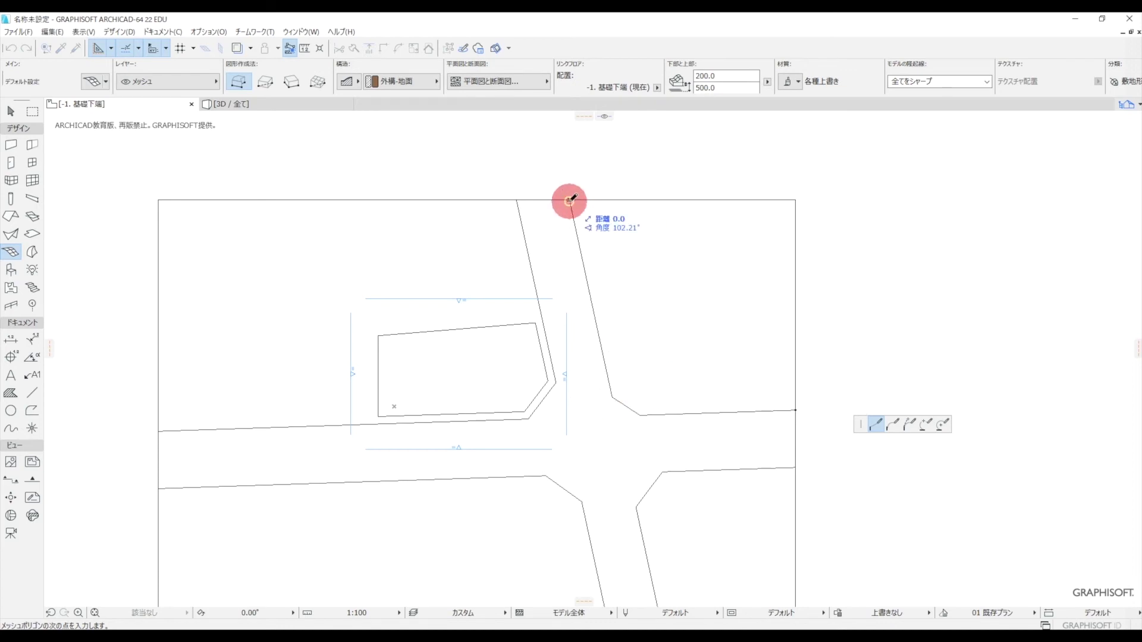
{"action": "left_click", "coordinate": [795, 201]}
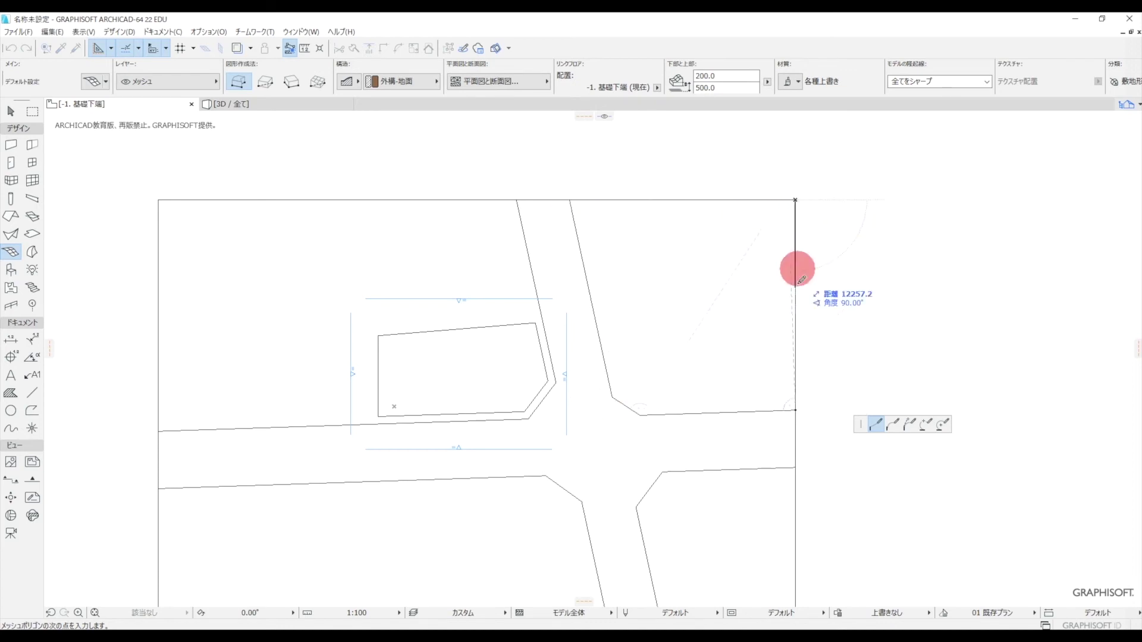
{"action": "left_click", "coordinate": [794, 409]}
{"action": "left_click", "coordinate": [288, 105]}
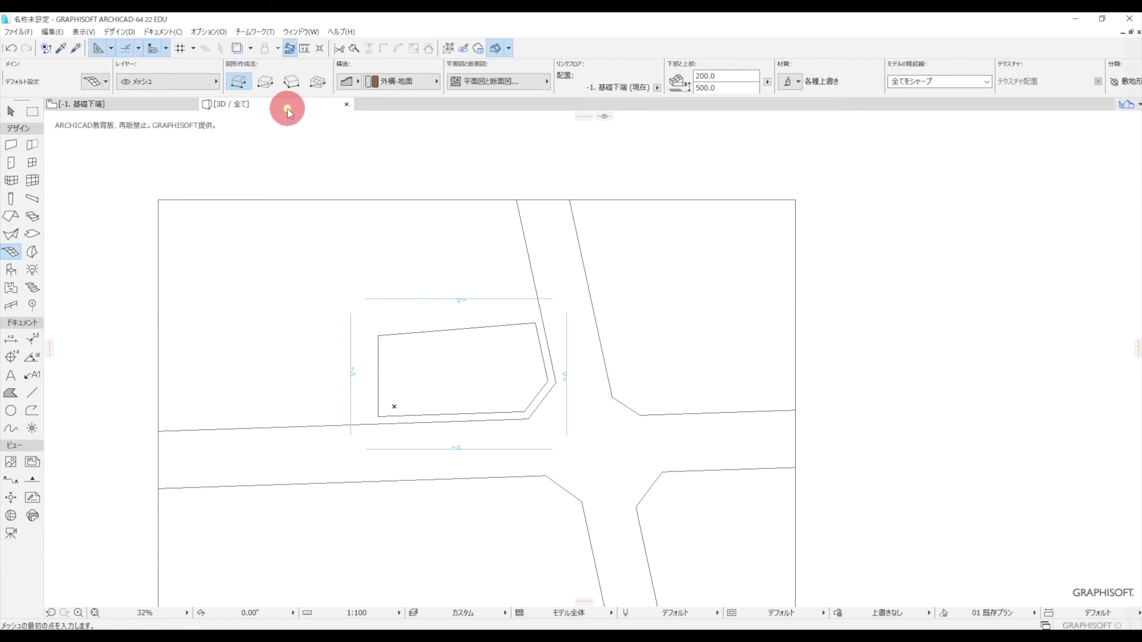
Orbit the 3D view, select the road mesh and bring up its settings.
{"action": "scroll", "coordinate": [754, 321], "scroll_direction": "down", "scroll_amount": 3}
{"action": "scroll", "coordinate": [790, 350], "scroll_direction": "down", "scroll_amount": 2}
{"action": "mouse_move", "coordinate": [790, 349]}
{"action": "middle_mouse_down", "text": "shift"}
{"action": "mouse_move", "coordinate": [884, 411]}
{"action": "mouse_move", "coordinate": [884, 389]}
{"action": "mouse_move", "coordinate": [957, 373]}
{"action": "middle_mouse_up", "text": "shift"}
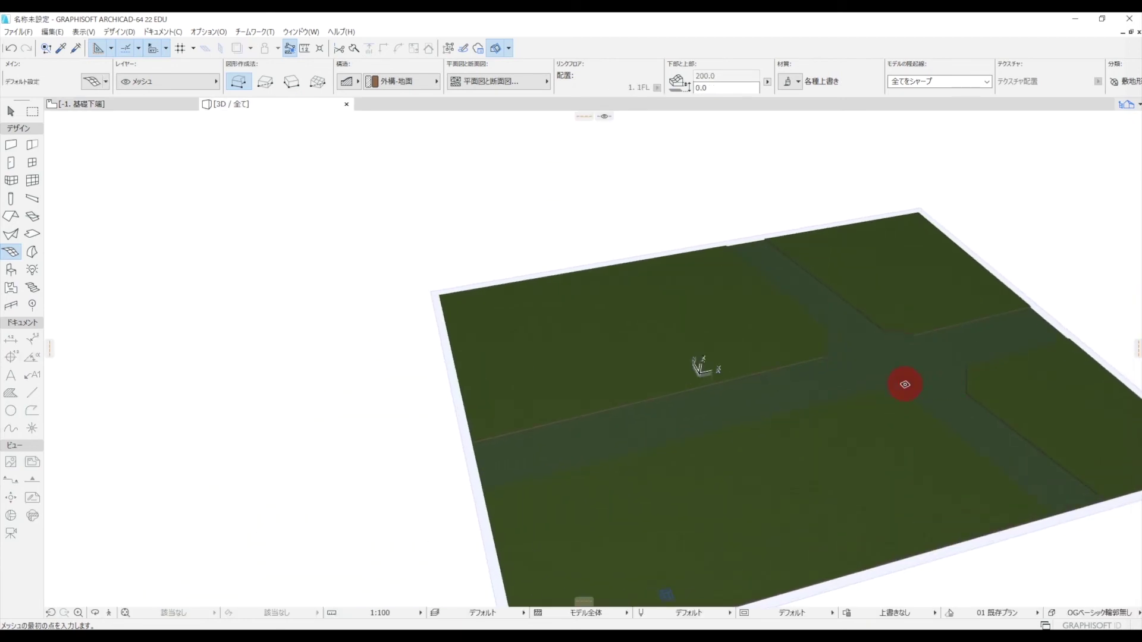
{"action": "key", "text": "Escape"}
{"action": "left_click", "coordinate": [925, 374]}
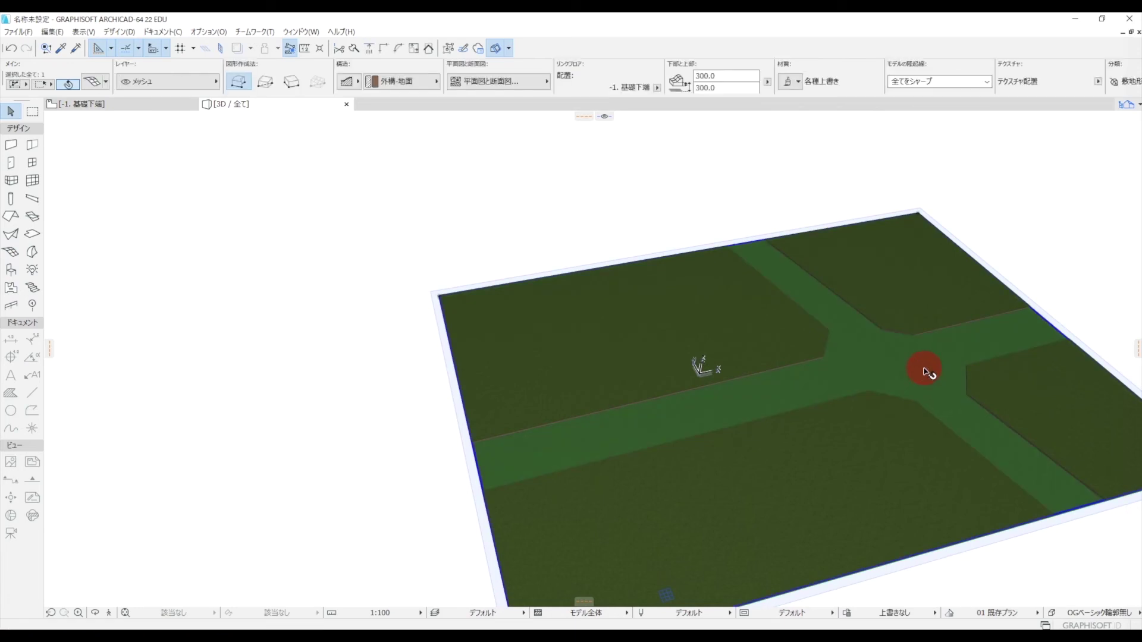
{"action": "right_click", "coordinate": [923, 372]}
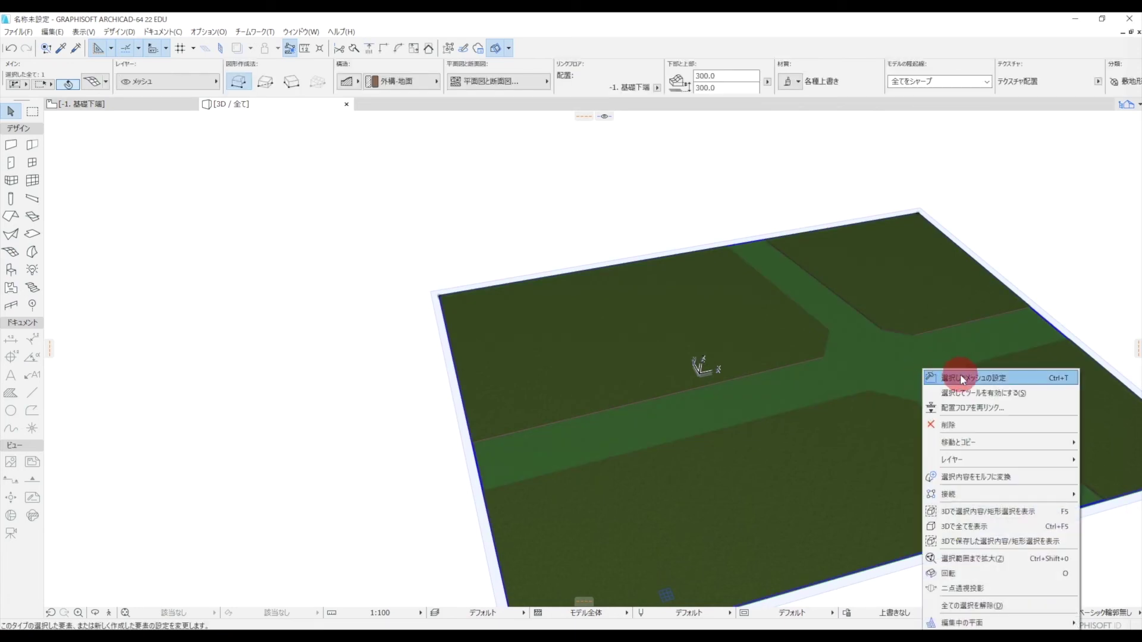
{"action": "left_click", "coordinate": [962, 379]}
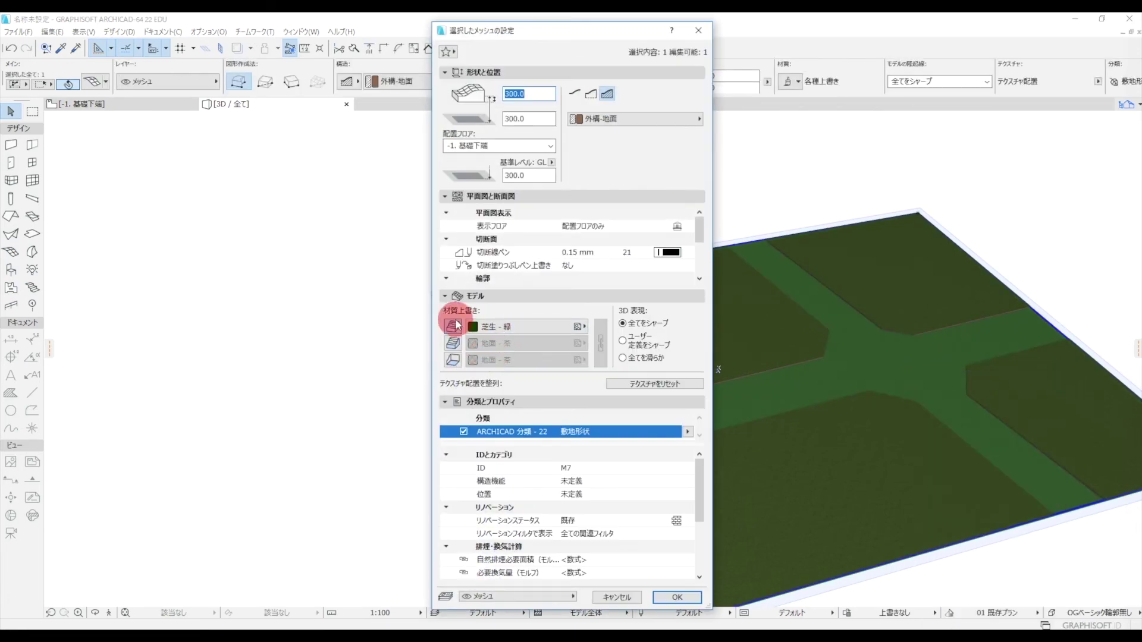
Remove the road mesh's 芝生 - 緑 surface override so it renders as brick paving.
{"action": "left_click", "coordinate": [552, 345]}
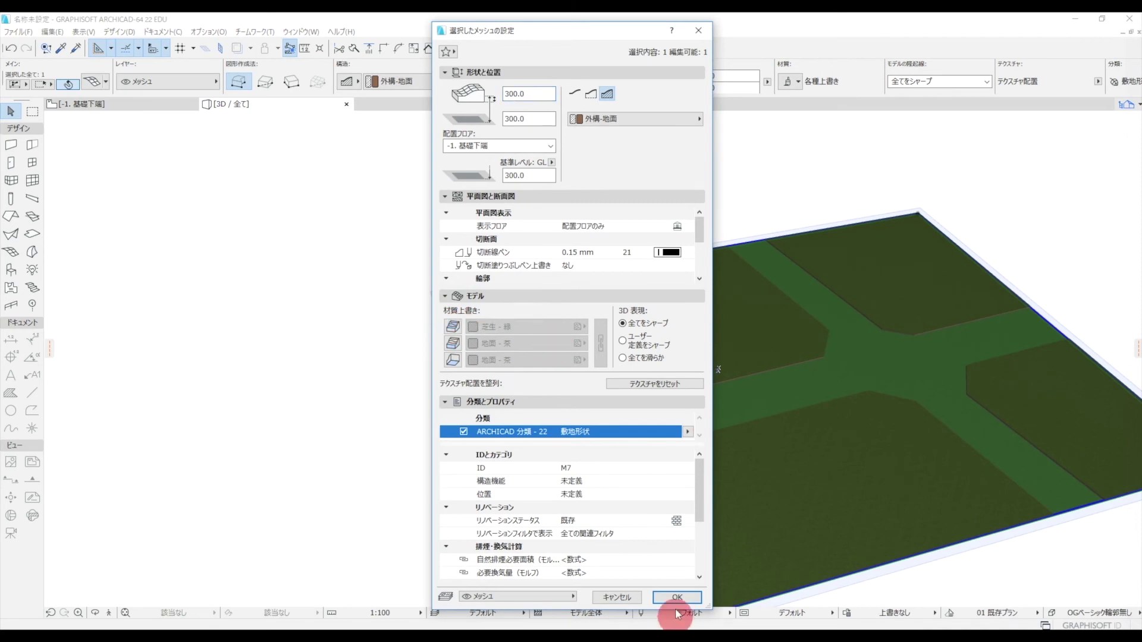
{"action": "left_click", "coordinate": [676, 600]}
{"action": "left_click", "coordinate": [395, 438]}
{"action": "mouse_move", "coordinate": [878, 439]}
{"action": "left_mouse_down"}
{"action": "mouse_move", "coordinate": [922, 423]}
{"action": "mouse_move", "coordinate": [816, 439]}
{"action": "mouse_move", "coordinate": [945, 465]}
{"action": "left_mouse_up"}
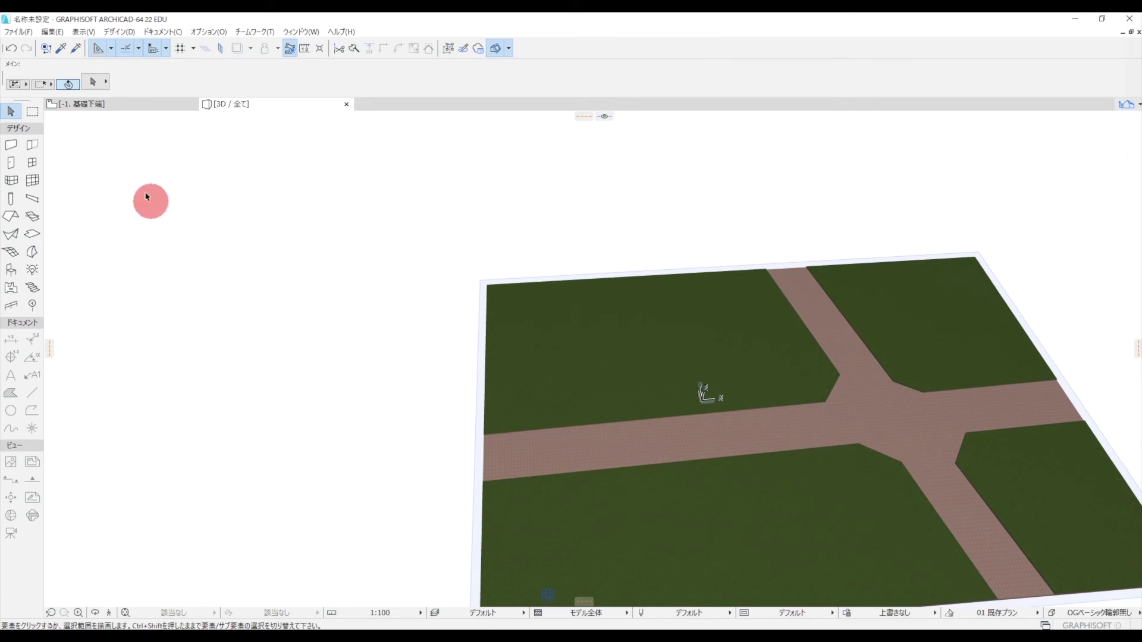
{"action": "left_click", "coordinate": [133, 104]}
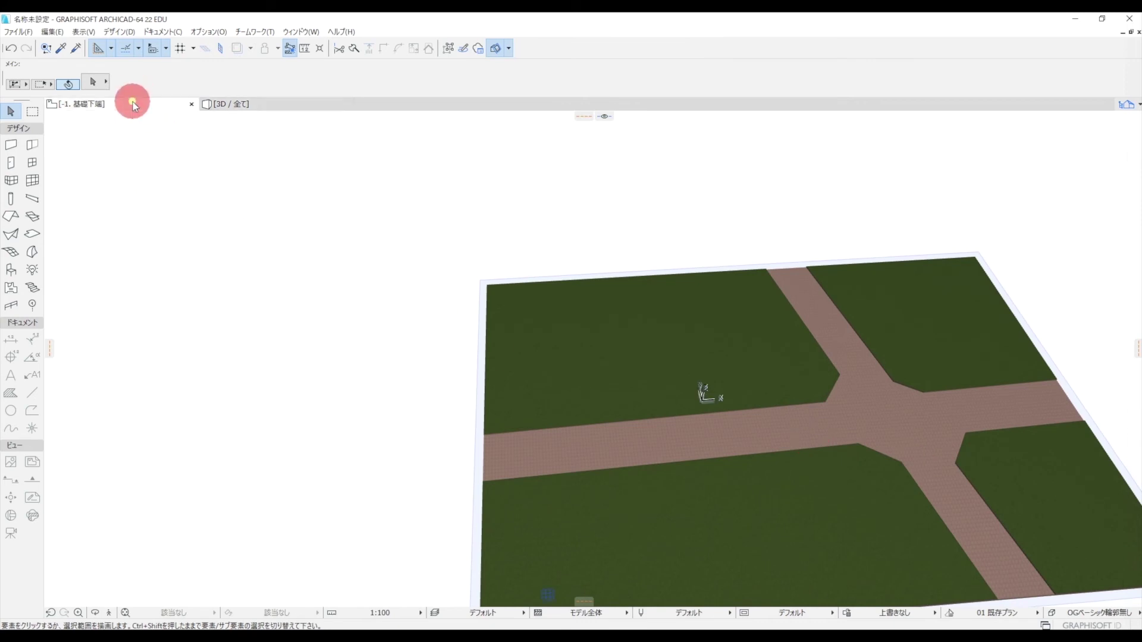
Recentre the floor plan and accept the Line tool's default settings.
{"action": "mouse_move", "coordinate": [440, 337]}
{"action": "left_mouse_down"}
{"action": "mouse_move", "coordinate": [485, 354]}
{"action": "mouse_move", "coordinate": [396, 326]}
{"action": "left_mouse_up"}
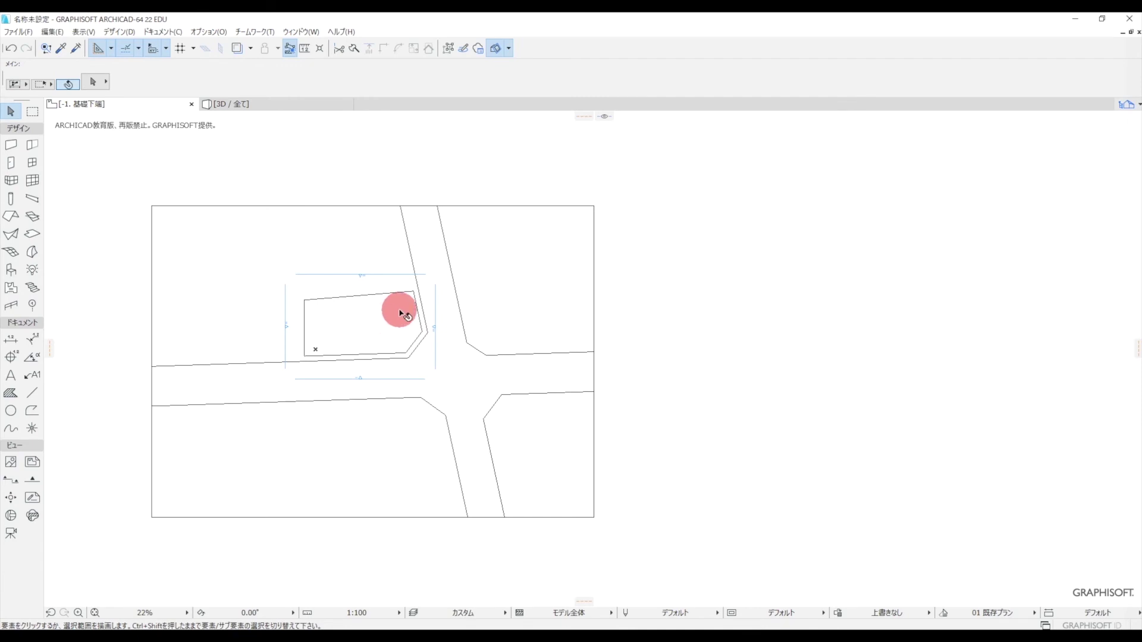
{"action": "scroll", "coordinate": [416, 289], "scroll_direction": "up", "scroll_amount": 2}
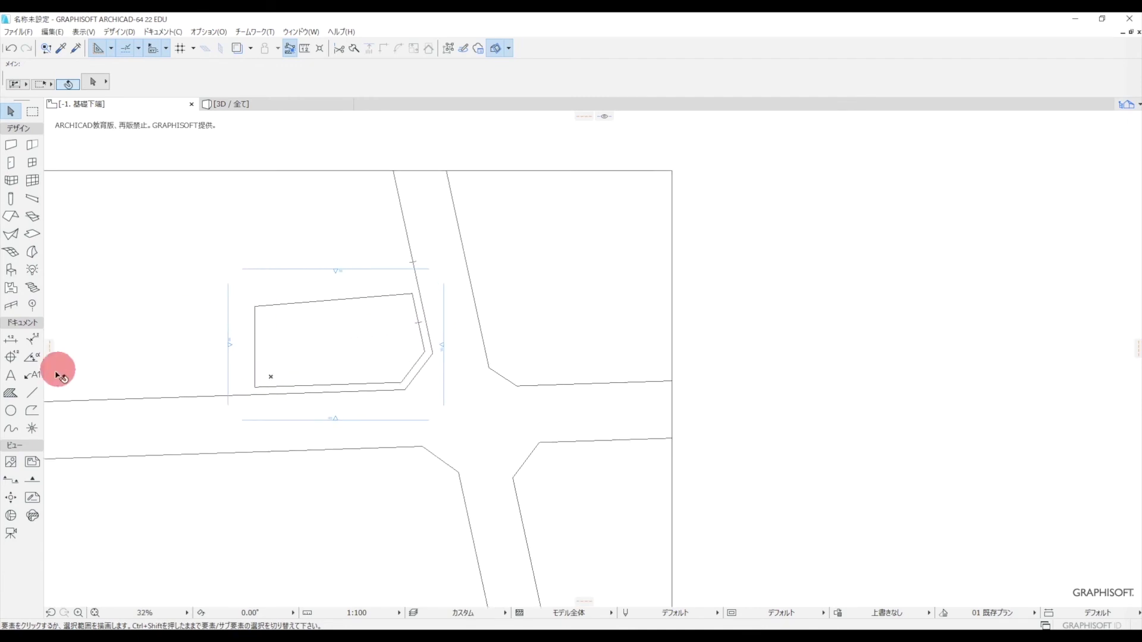
{"action": "double_click", "coordinate": [31, 394]}
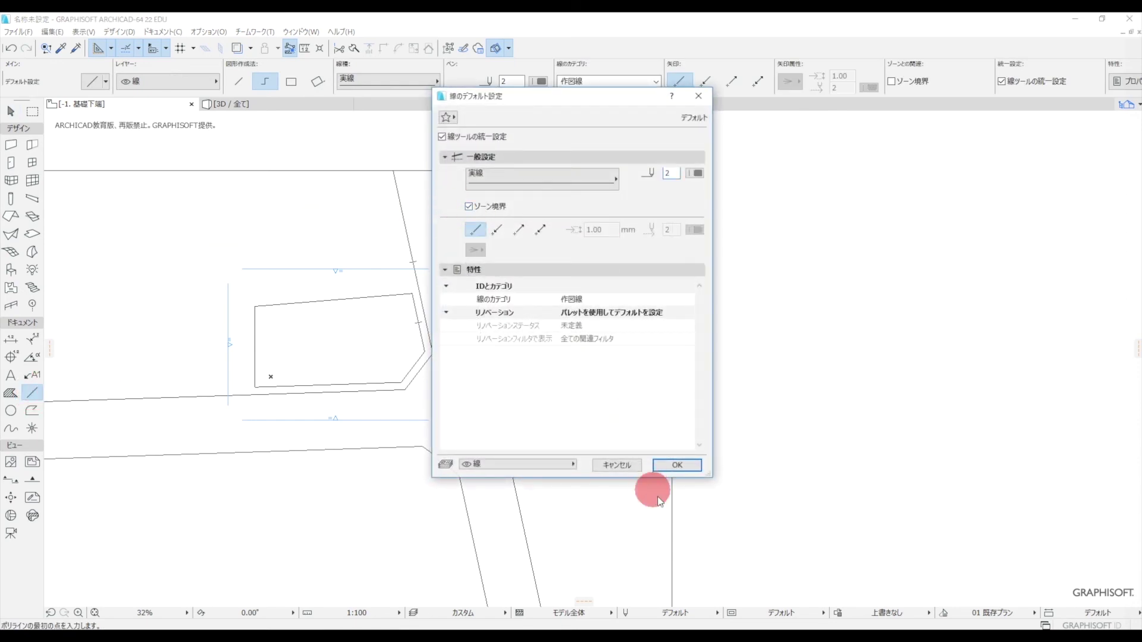
{"action": "left_click", "coordinate": [672, 467]}
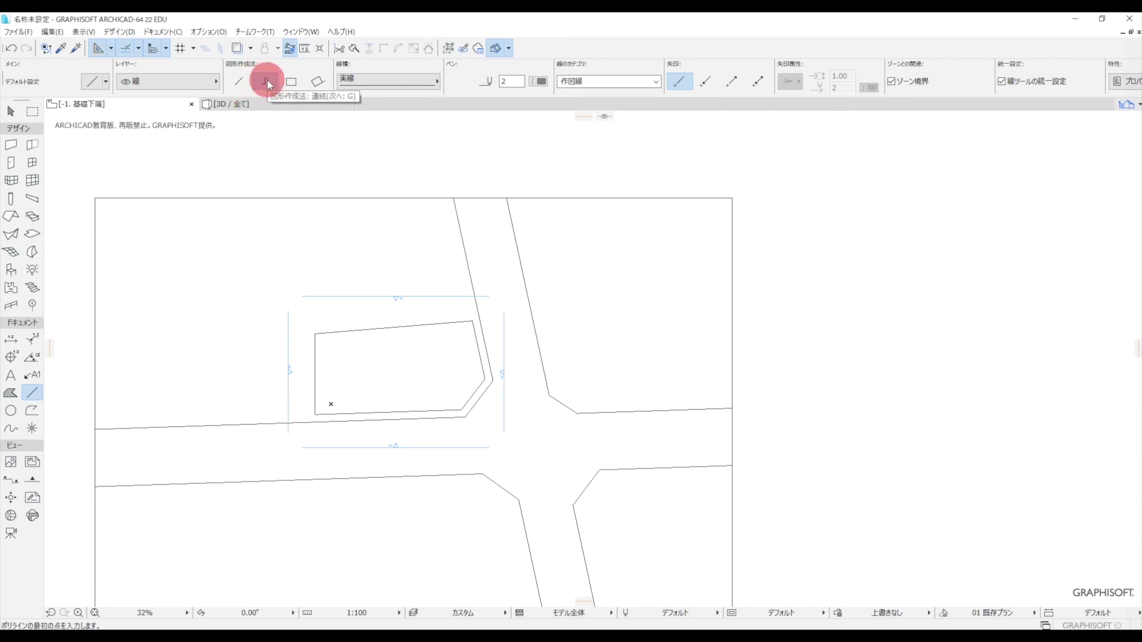
Trace a closed five-corner polyline around the building footprint, including its angled corner.
{"action": "scroll", "coordinate": [369, 386], "scroll_direction": "up", "scroll_amount": 1}
{"action": "scroll", "coordinate": [368, 385], "scroll_direction": "up", "scroll_amount": 3}
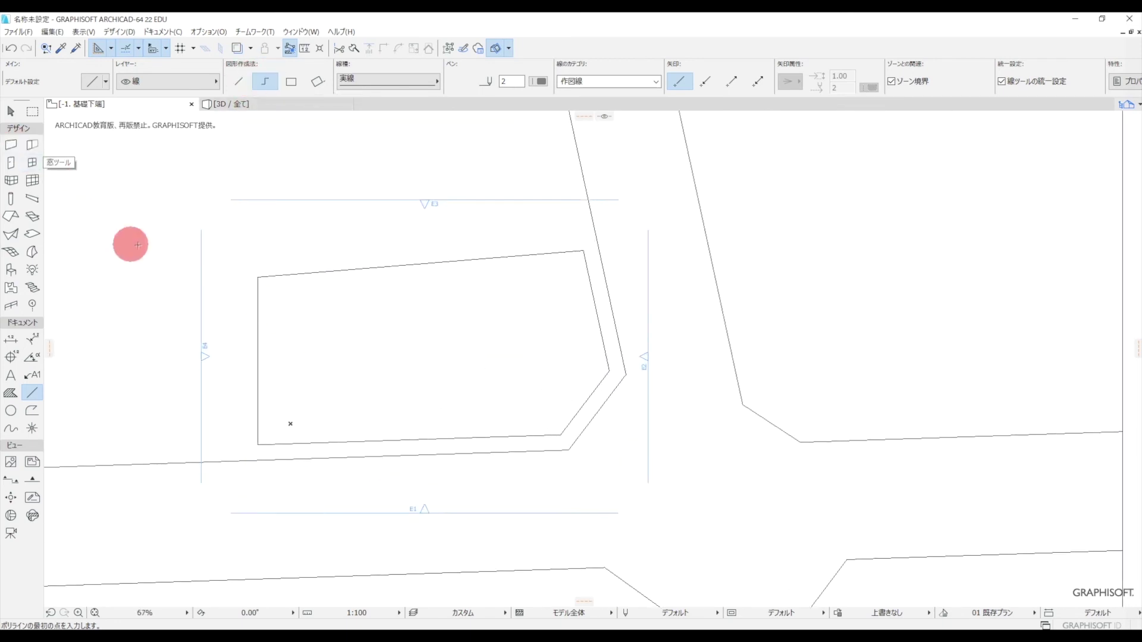
{"action": "left_click", "coordinate": [257, 277]}
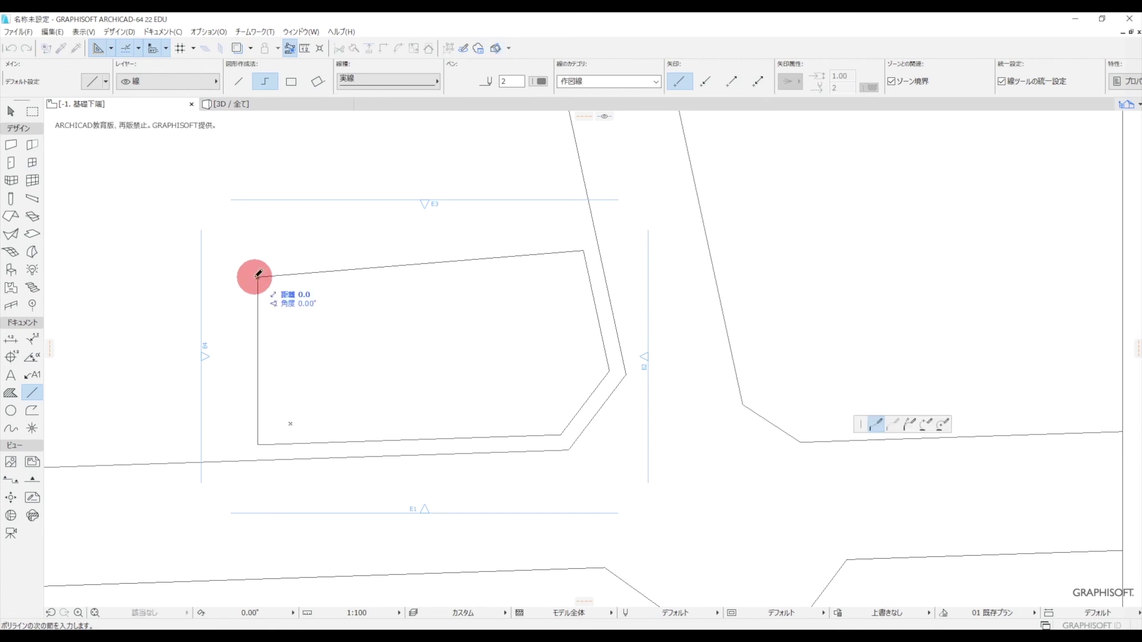
{"action": "left_click", "coordinate": [257, 443]}
{"action": "left_click", "coordinate": [560, 435]}
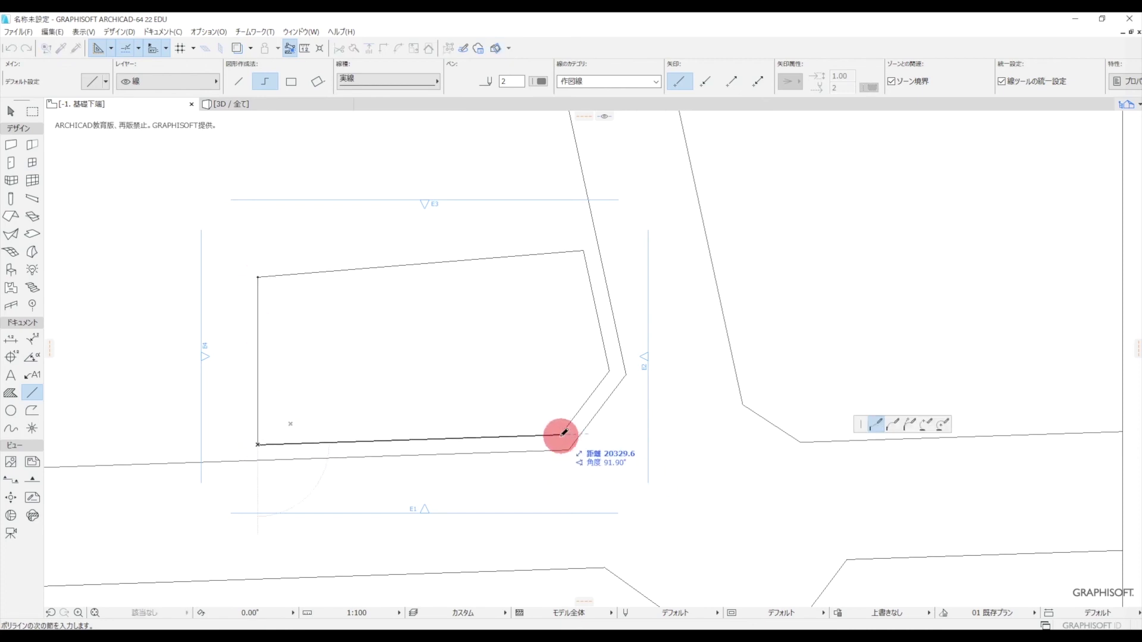
{"action": "left_click", "coordinate": [608, 370]}
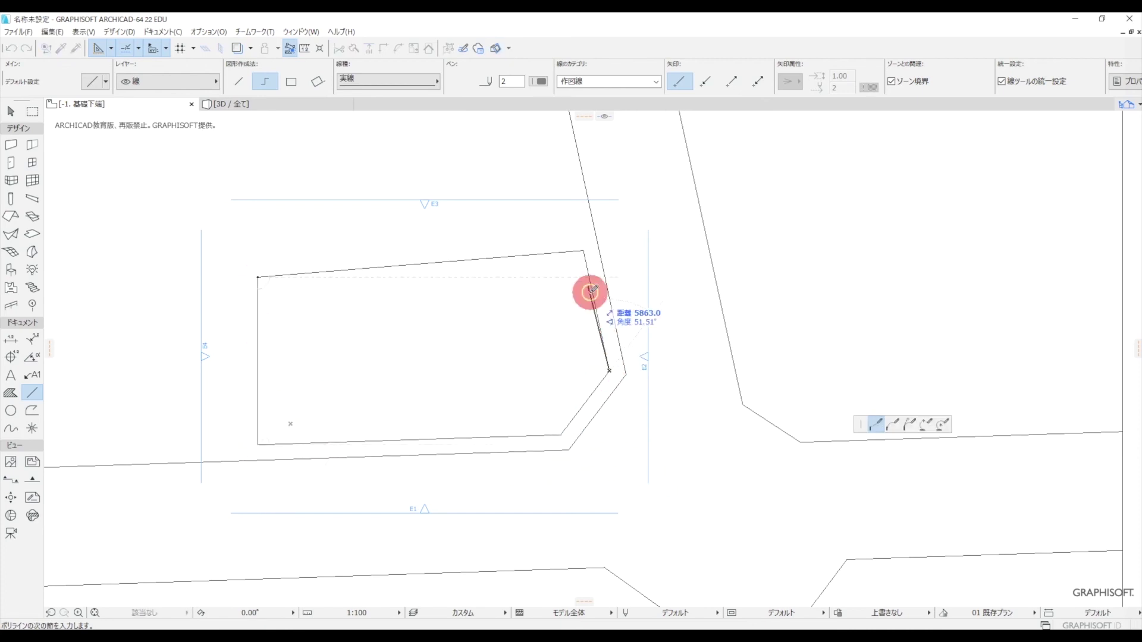
{"action": "left_click", "coordinate": [584, 251]}
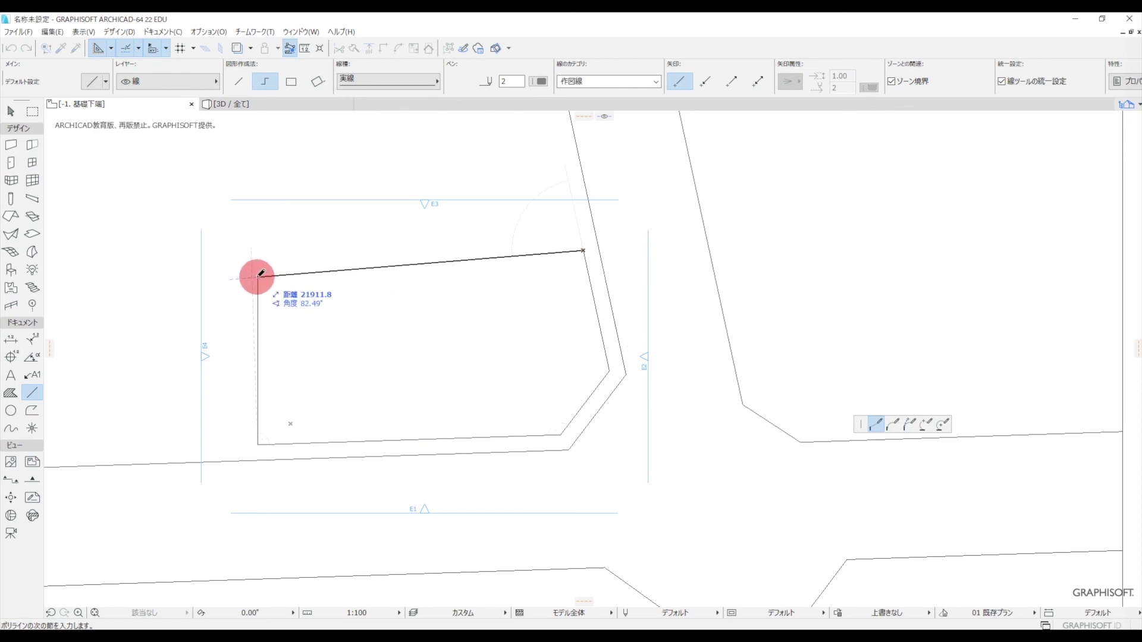
{"action": "left_click", "coordinate": [257, 277]}
{"action": "scroll", "coordinate": [412, 321], "scroll_direction": "down", "scroll_amount": 3}
{"action": "left_click", "coordinate": [11, 112]}
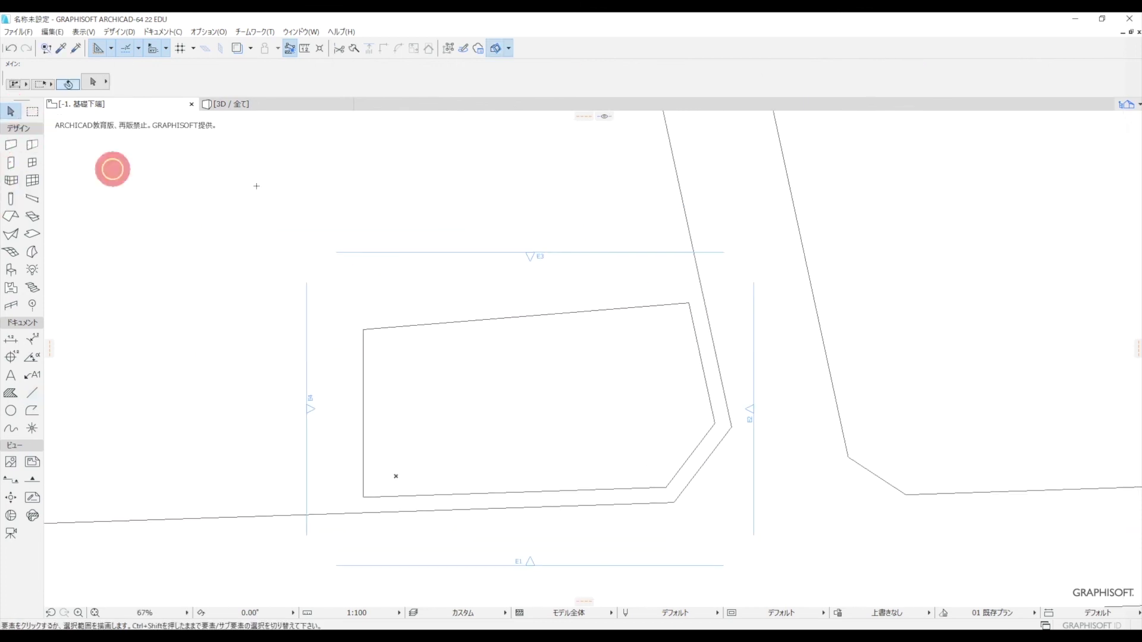
{"action": "left_click", "coordinate": [408, 389]}
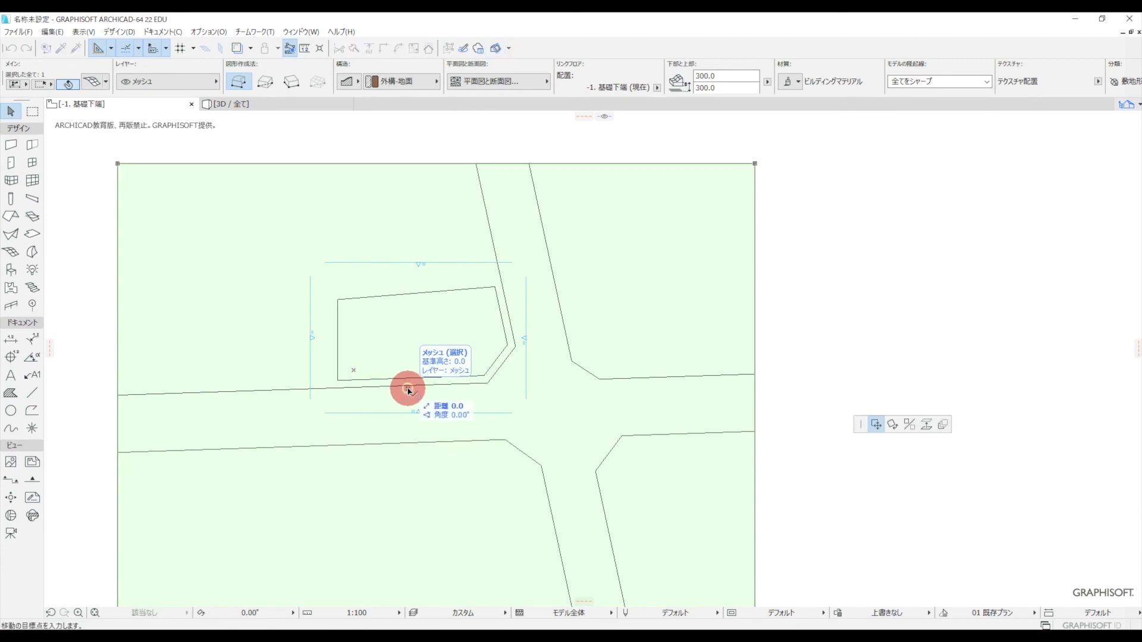
{"action": "key", "text": "Escape"}
{"action": "key", "text": "Escape"}
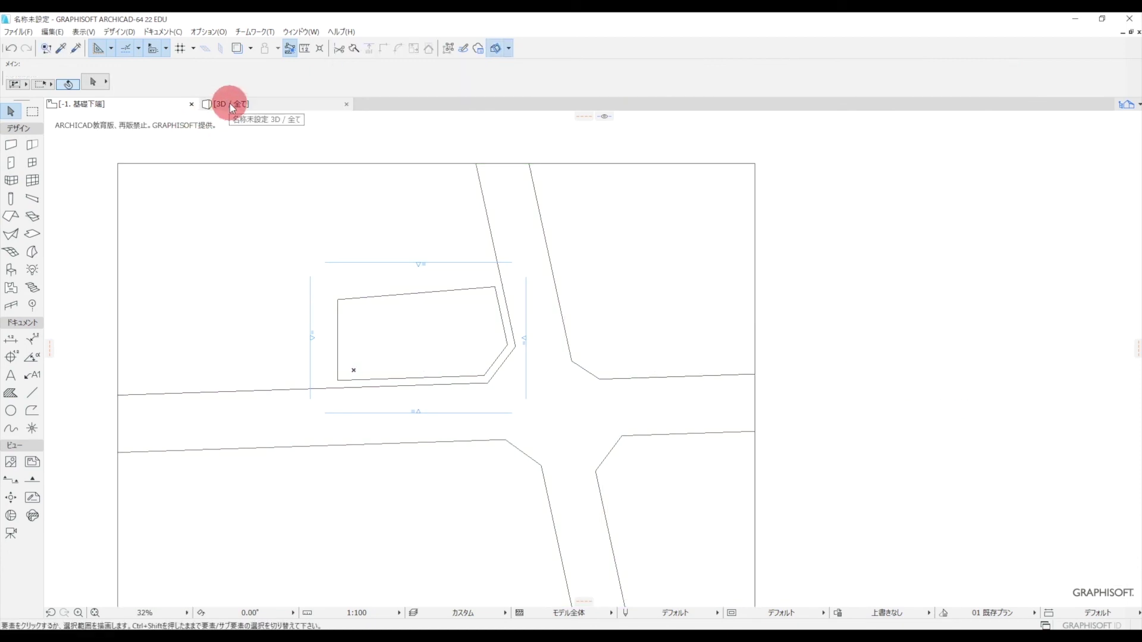
{"action": "middle_click_drag", "start_coordinate": [238, 260], "coordinate": [329, 306]}
{"action": "scroll", "coordinate": [329, 306], "scroll_direction": "down", "scroll_amount": 1}
{"action": "scroll", "coordinate": [550, 249], "scroll_direction": "up", "scroll_amount": 2}
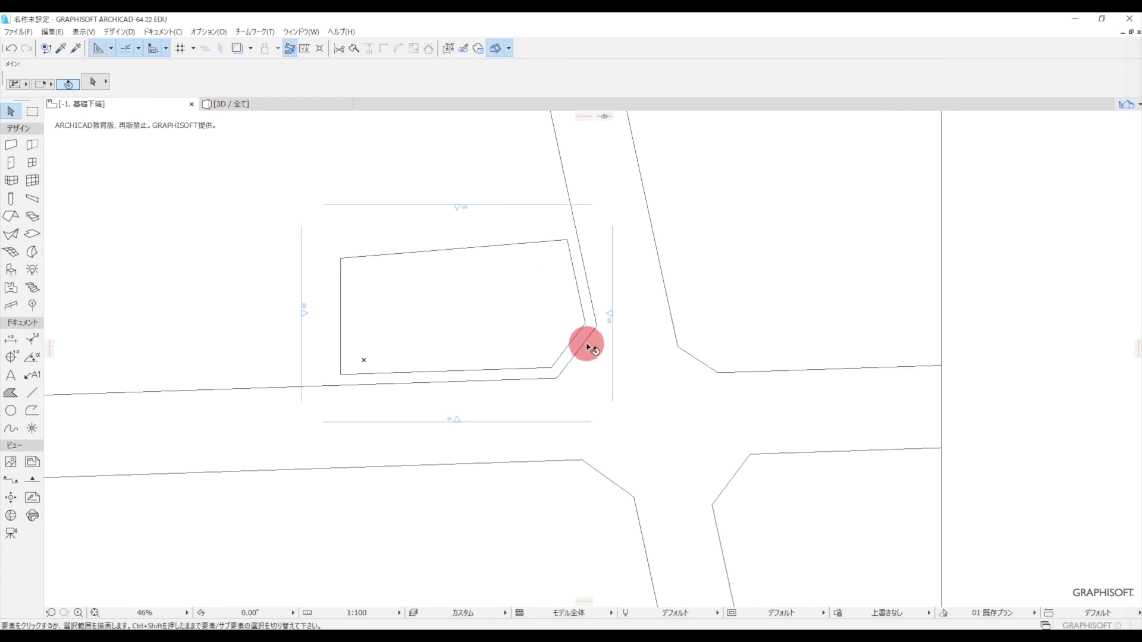
{"action": "left_click", "coordinate": [315, 245]}
{"action": "left_click", "coordinate": [280, 434]}
{"action": "scroll", "coordinate": [351, 494], "scroll_direction": "down", "scroll_amount": 2}
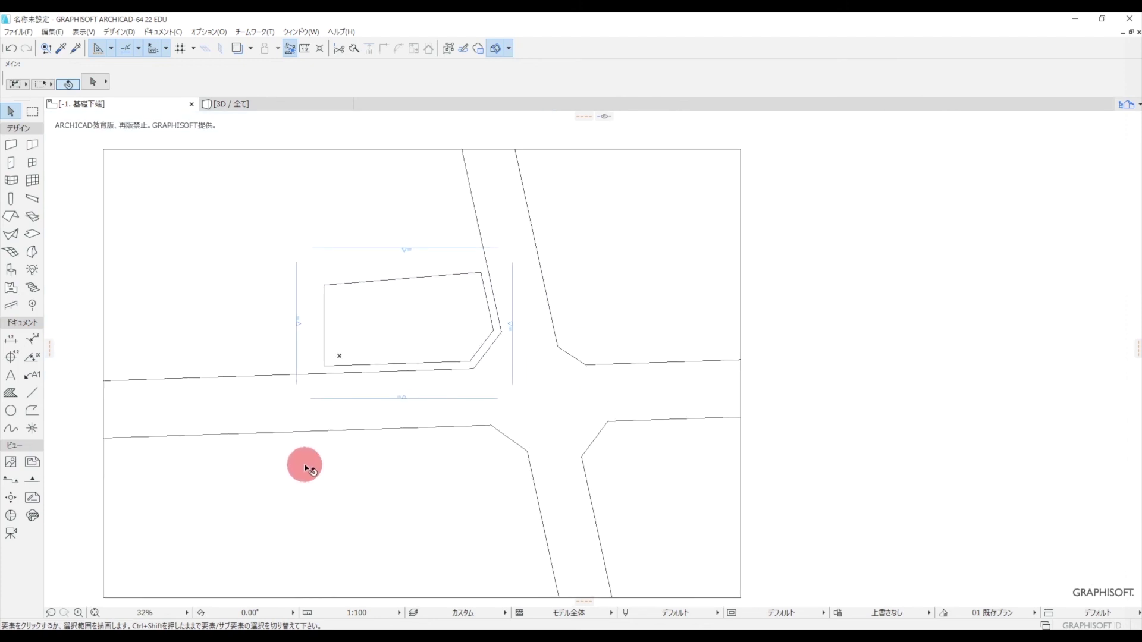
{"action": "middle_click_drag", "start_coordinate": [388, 484], "coordinate": [382, 464]}
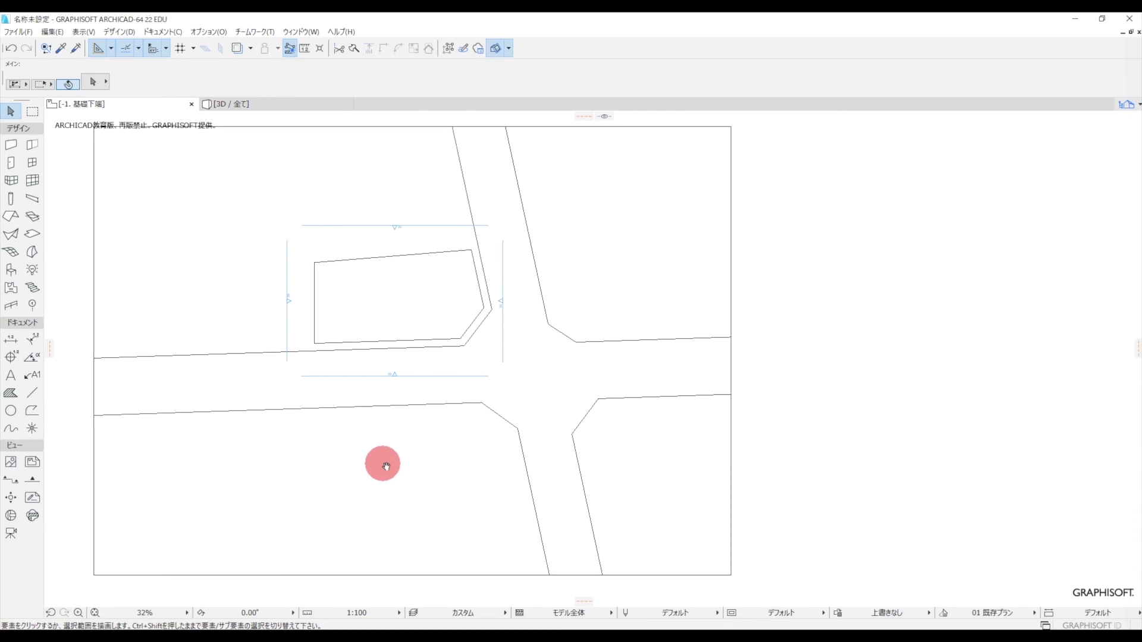